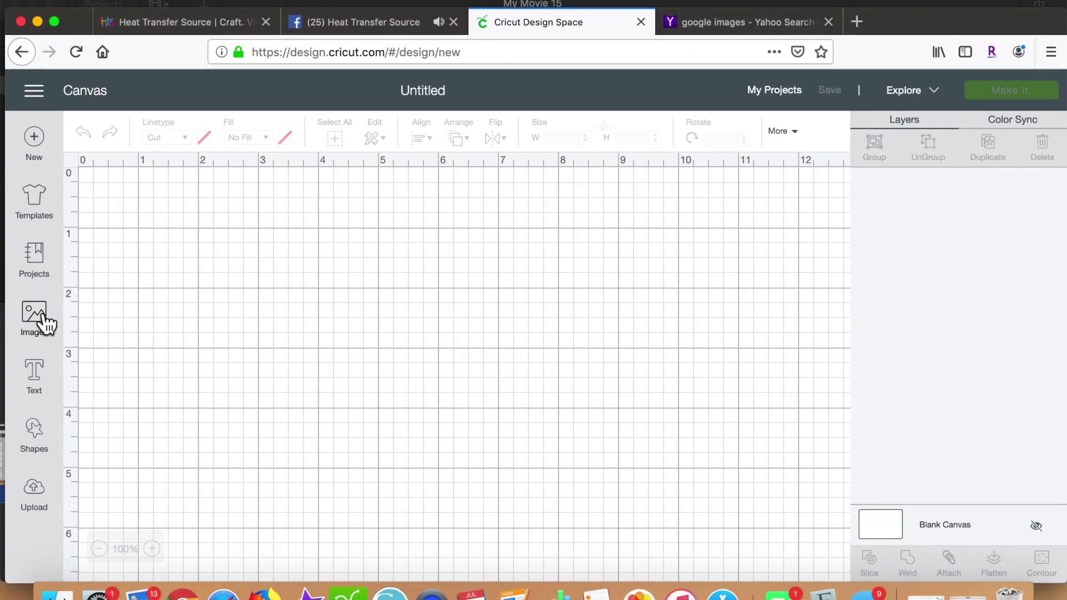
- Search the image library for 'monog' and insert the mandala-patterned 0 Monogram
left_click(43, 322)
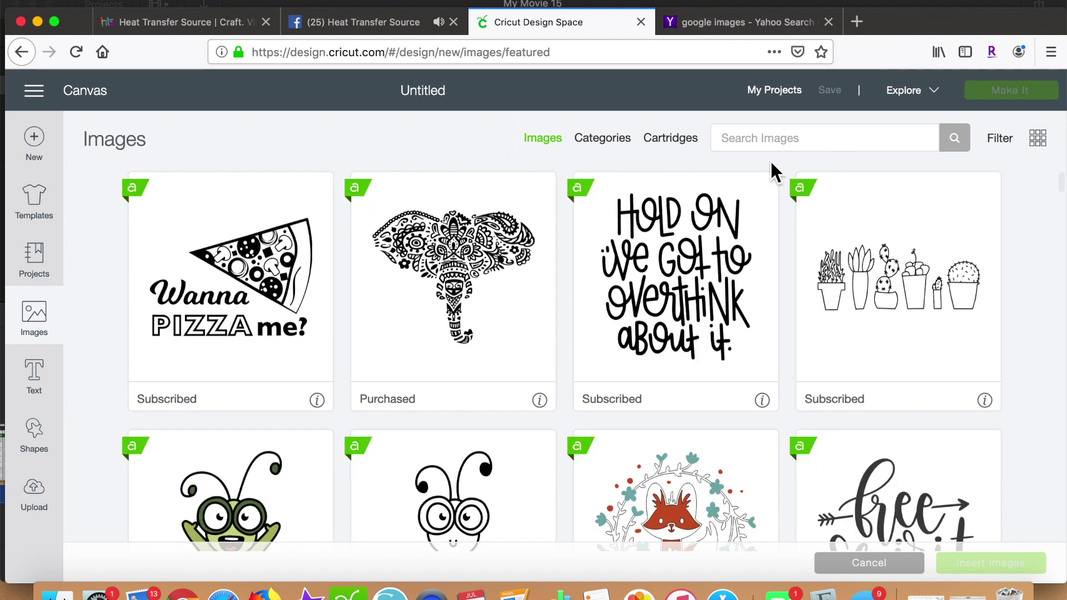
left_click(745, 142)
type("monograms")
key("Return")
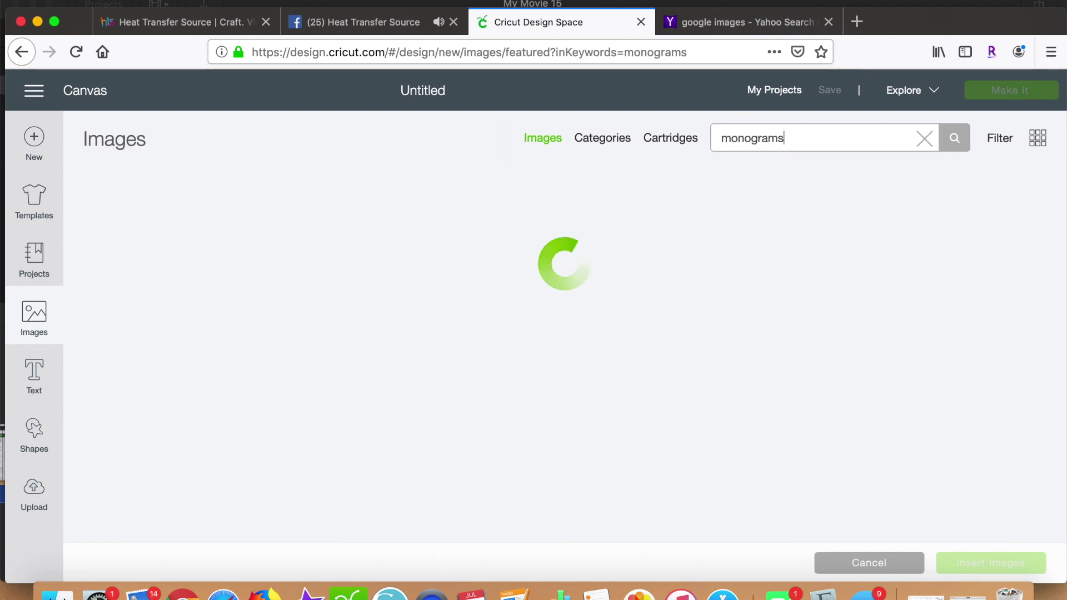
scroll(644, 341, "down", 10)
scroll(643, 336, "down", 15)
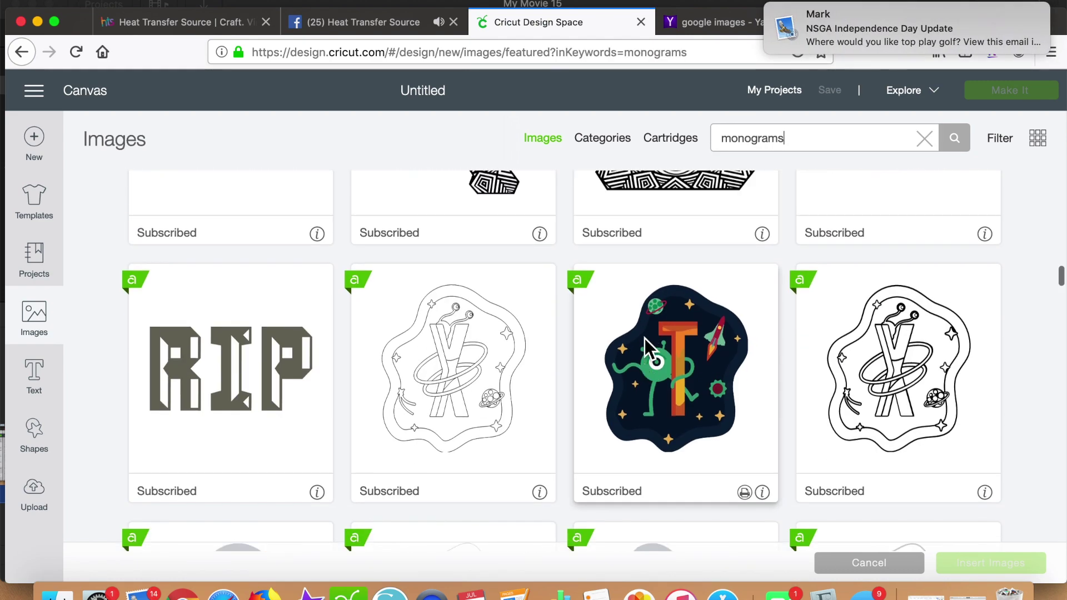
scroll(645, 344, "down", 20)
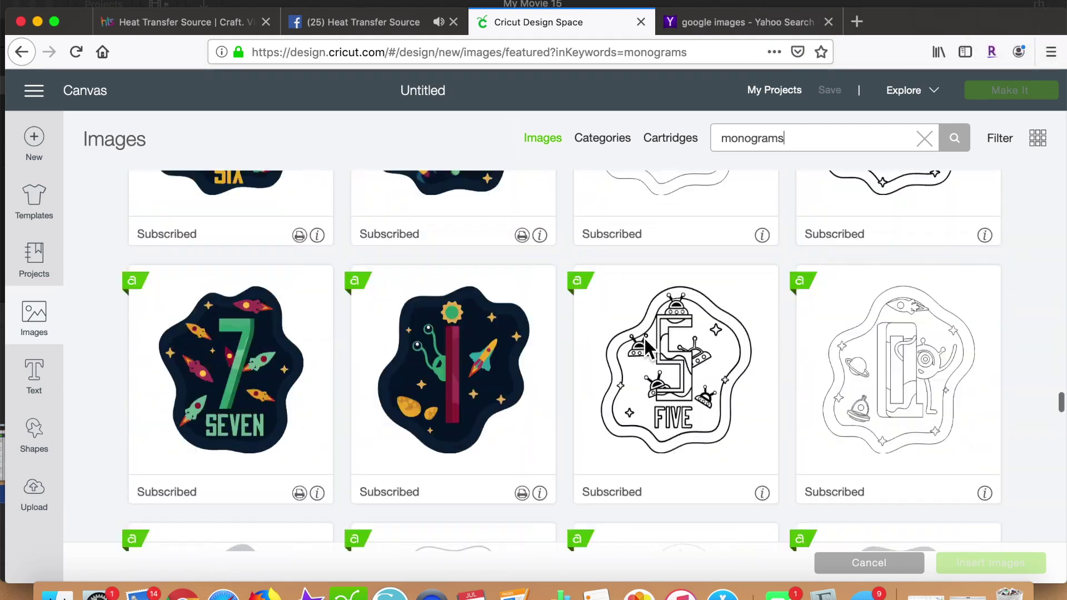
scroll(645, 341, "down", 5)
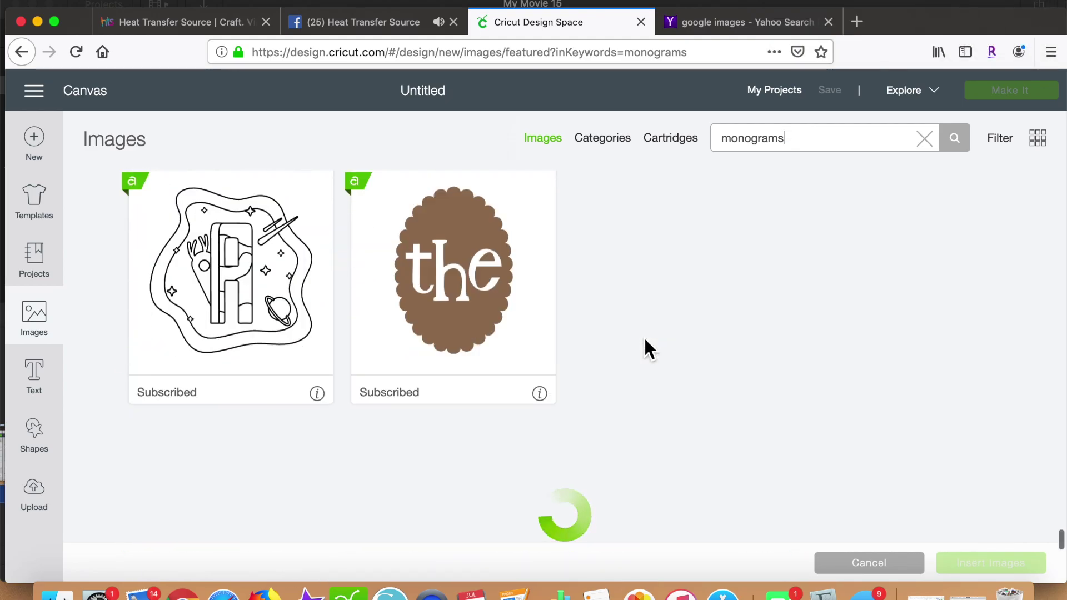
scroll(643, 336, "down", 10)
scroll(644, 341, "down", 3)
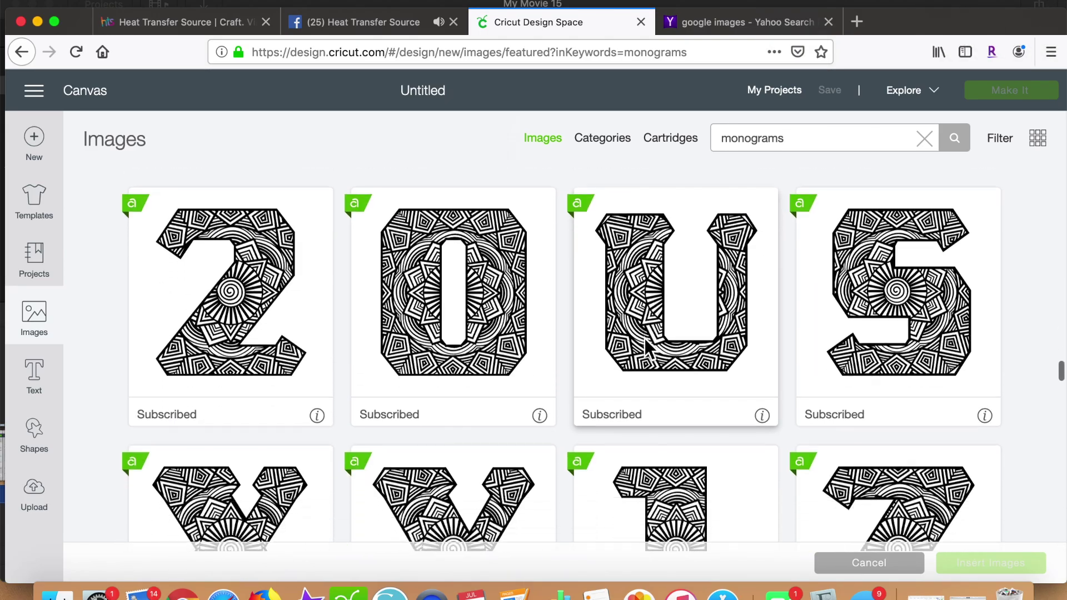
double_click(476, 334)
- Stretch the unlocked square over the 0's left half and slice them
left_click(186, 487)
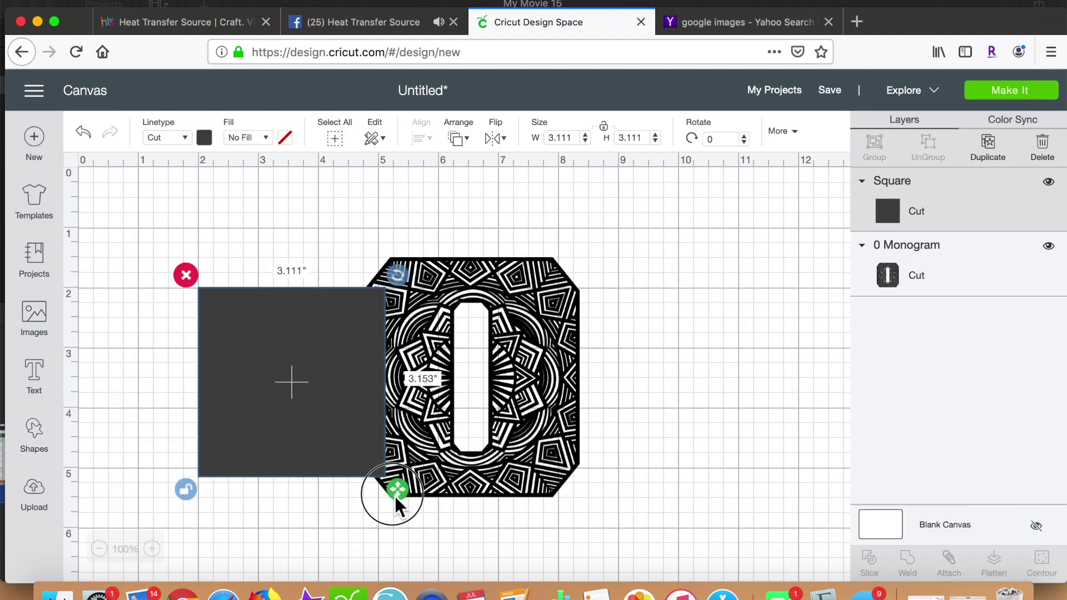
left_click_drag(393, 492, 374, 552)
left_click_drag(262, 416, 392, 370)
left_click(335, 139)
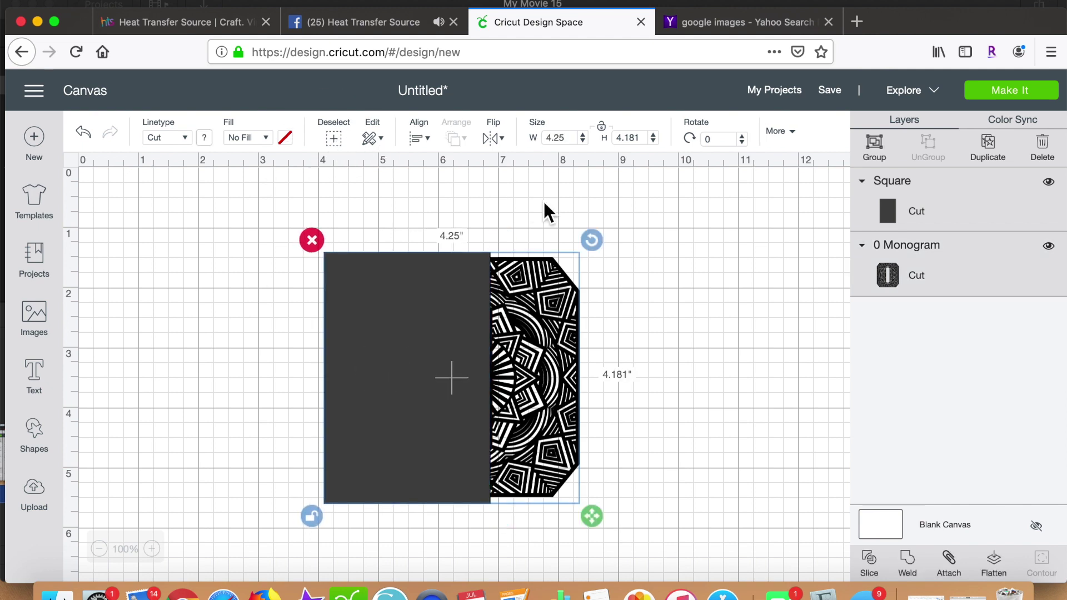
left_click(870, 561)
- Delete the leftover slice pieces, keeping only the monogram's right half
left_click(405, 418)
left_click(349, 242)
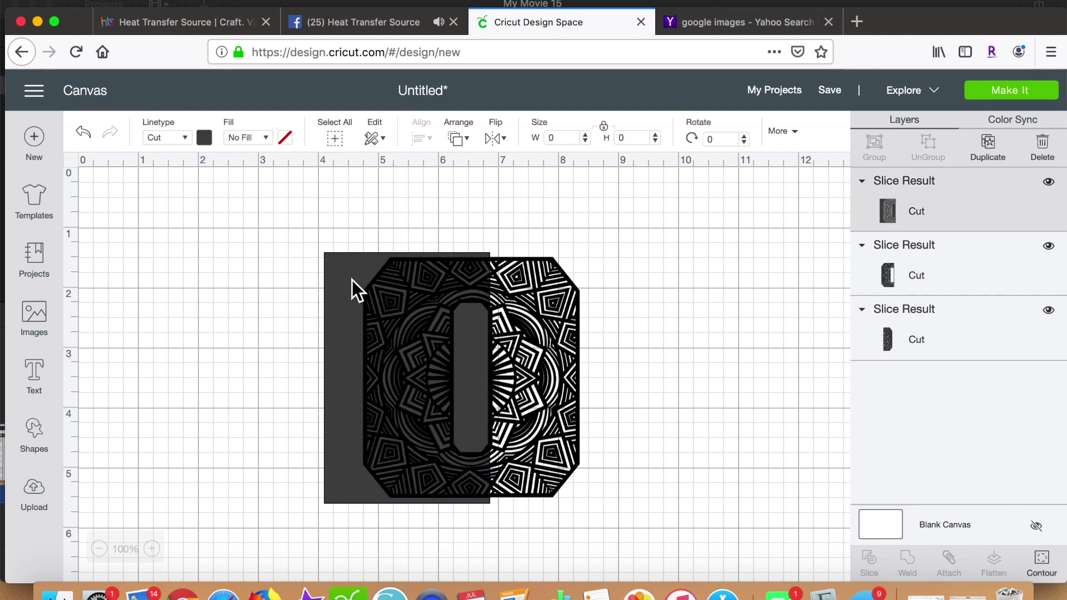
left_click(352, 279)
key("Delete")
left_click(373, 305)
left_click(349, 242)
- Copy and paste the right half, then flip the duplicate horizontally
left_click(555, 335)
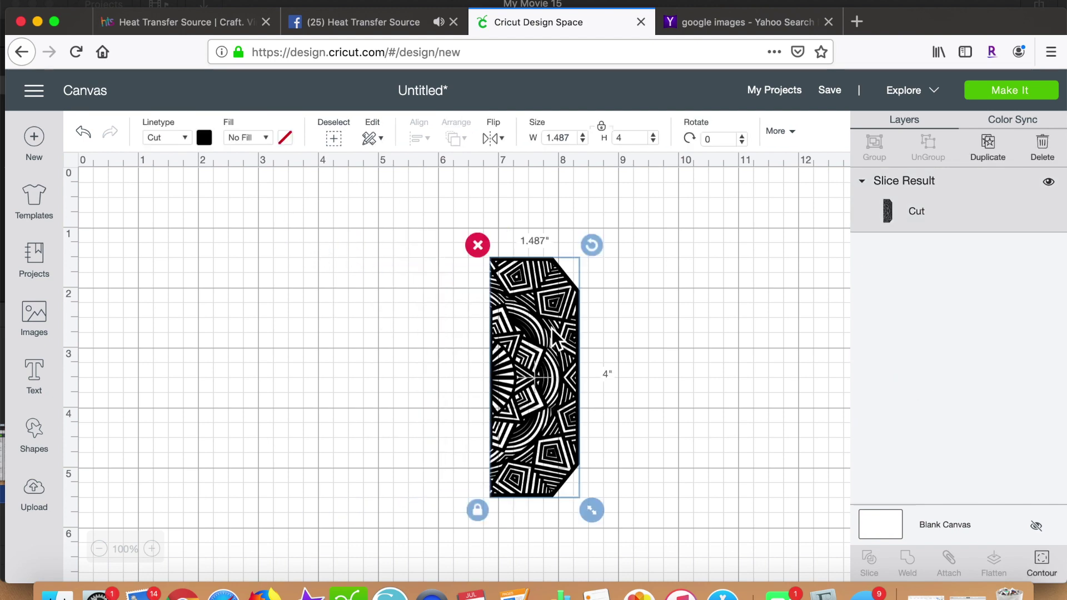
key("ctrl+c")
left_click(580, 312)
key("ctrl+v")
left_click_drag(566, 343, 451, 295)
left_click(493, 138)
left_click(511, 167)
- Line up the mirrored half against the original and attach the two halves
left_click(658, 228)
left_click_drag(459, 334, 461, 335)
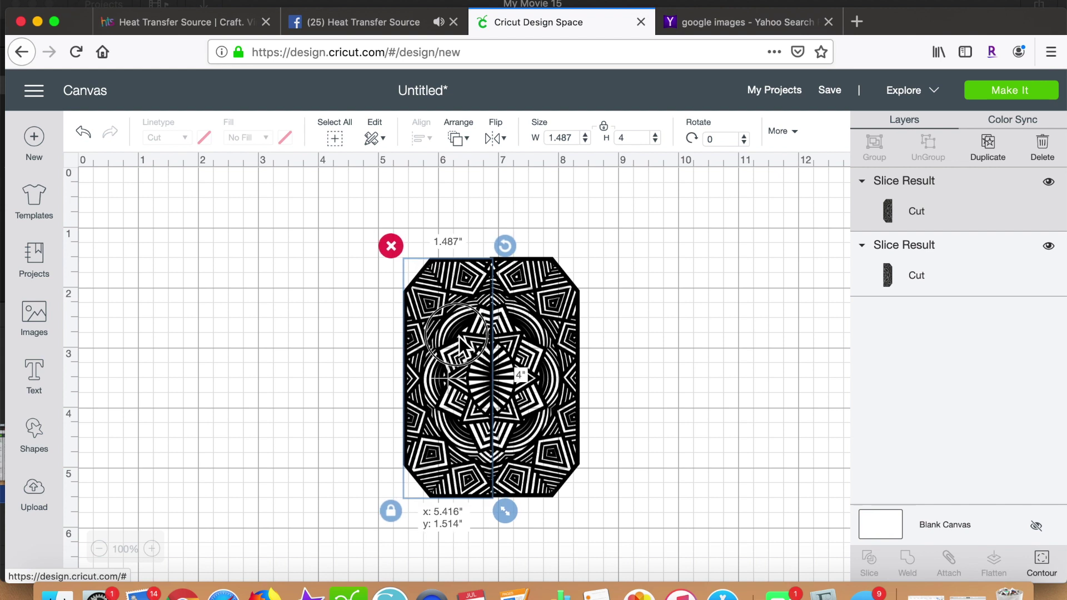
left_click(339, 383)
left_click_drag(433, 425, 426, 418)
left_click(432, 325)
left_click(345, 139)
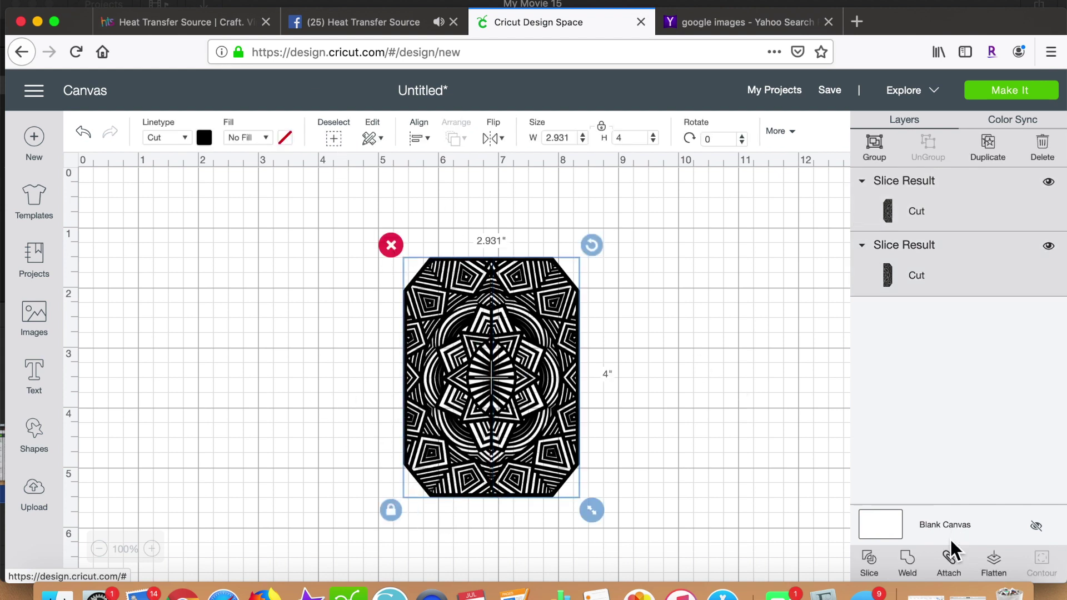
left_click(950, 561)
- Rotate the mandala panel 90° and enlarge it to about 10.36 × 7.613
left_click_drag(591, 245, 622, 475)
left_click_drag(489, 371, 440, 297)
left_click_drag(580, 404, 826, 547)
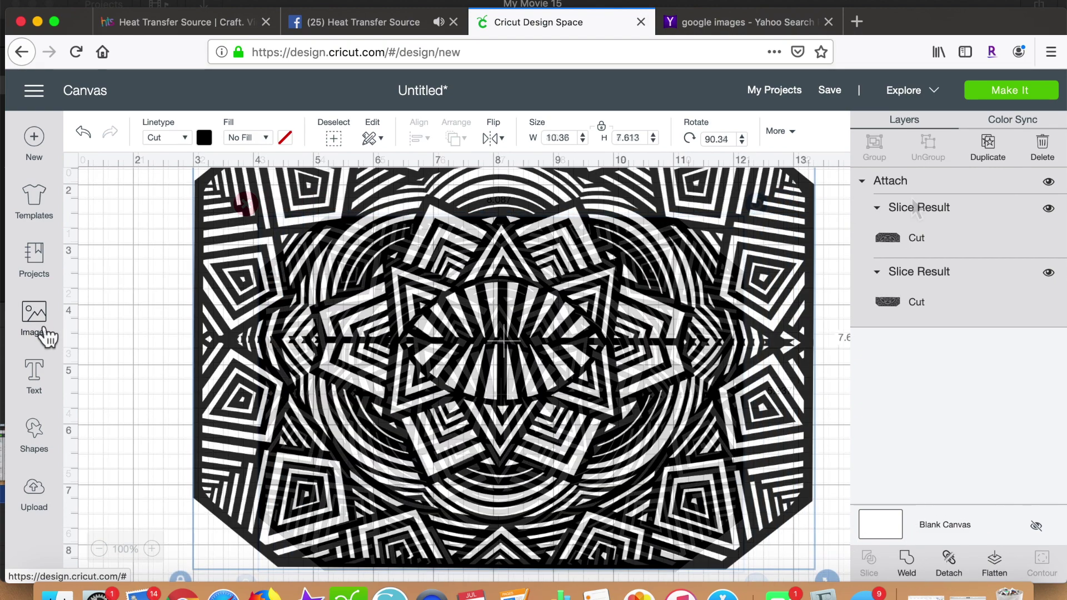
- Add an orange square sized 4 in wide by 2.5 in high
left_click(39, 438)
left_click(103, 325)
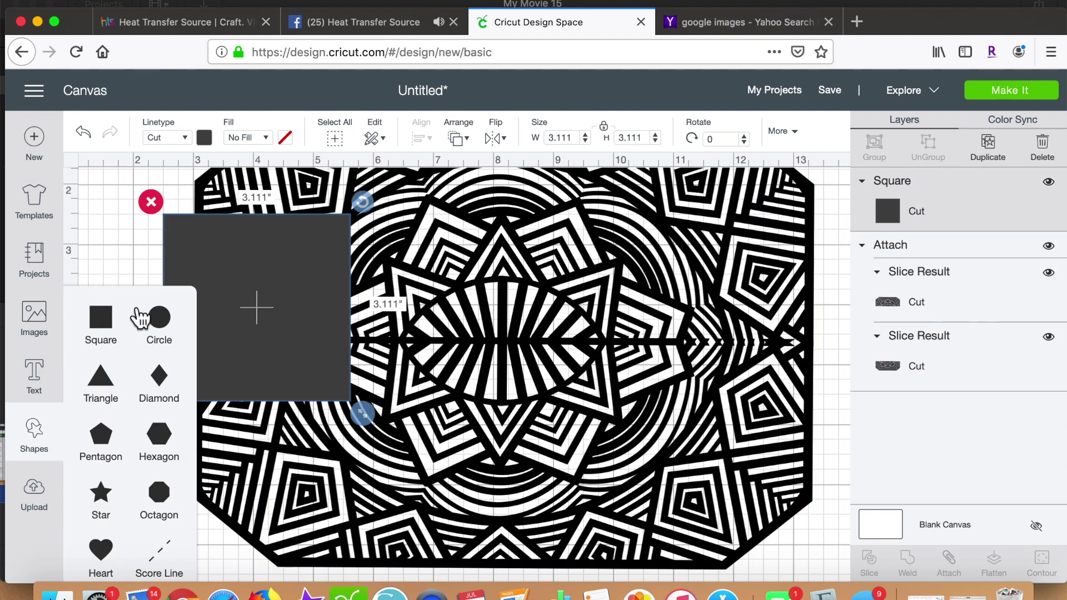
left_click(281, 276)
left_click(205, 137)
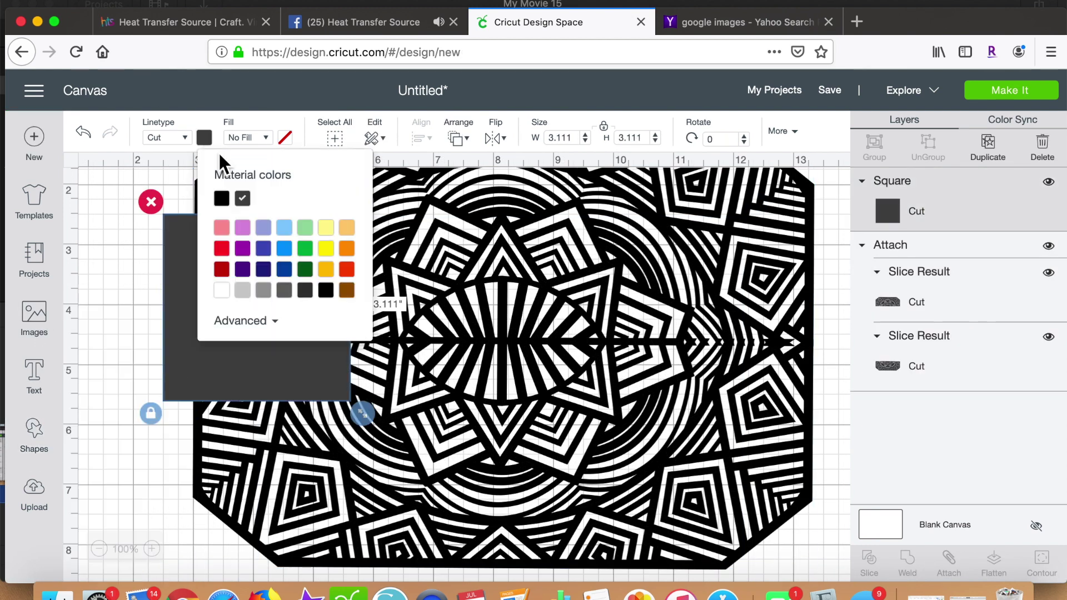
left_click(346, 248)
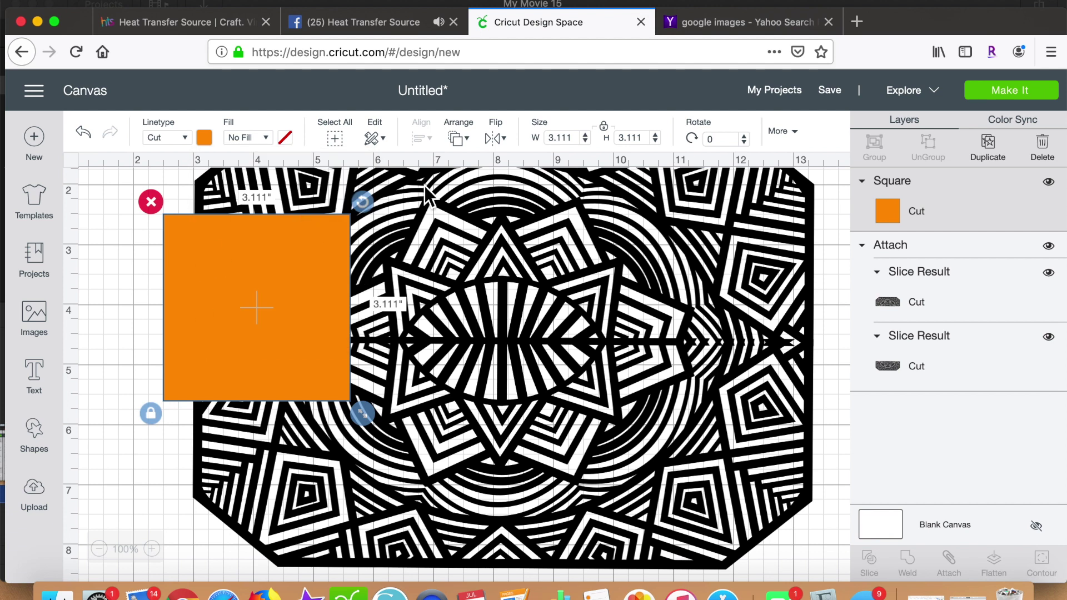
left_click(578, 139)
type("4")
key("Tab")
type("2.5")
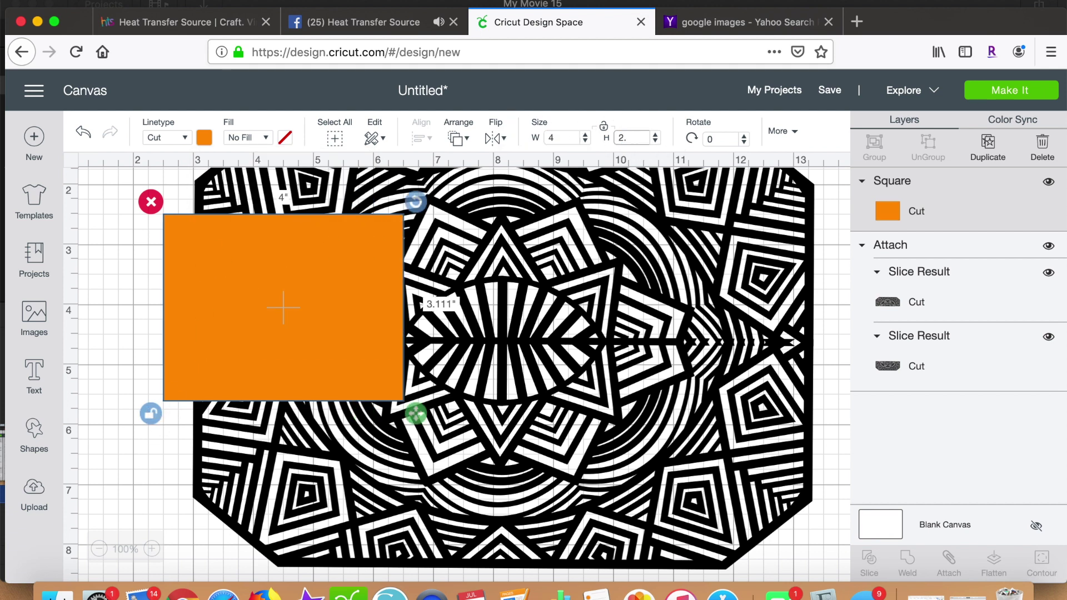
key("Return")
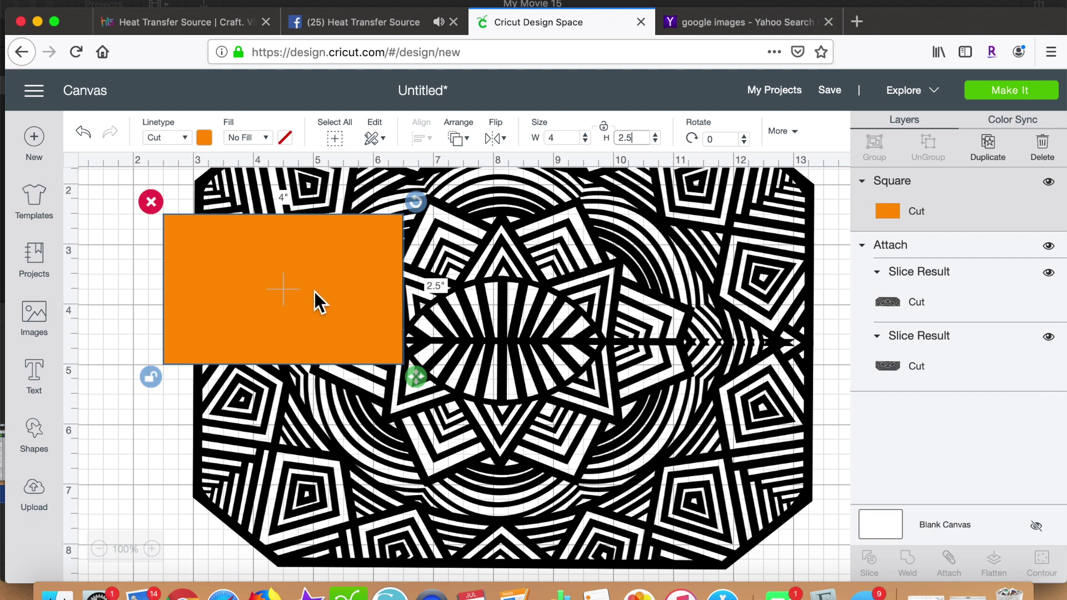
- Send the orange rectangle to the back and move it under the mandala's centre
right_click(315, 291)
left_click(350, 353)
left_click_drag(230, 294, 401, 332)
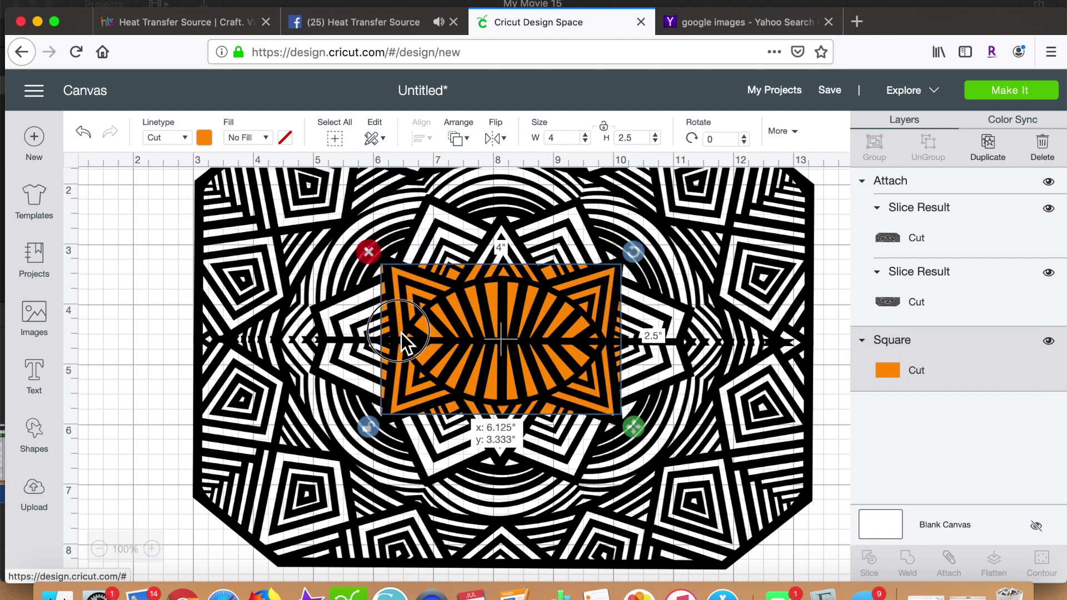
- Shrink and reposition the mandala panel to 6.276 × 4.612 over the rectangle
left_click(536, 361)
left_click_drag(830, 576, 655, 456)
left_click_drag(490, 211, 587, 267)
left_click_drag(756, 515, 694, 471)
left_click_drag(635, 355, 669, 353)
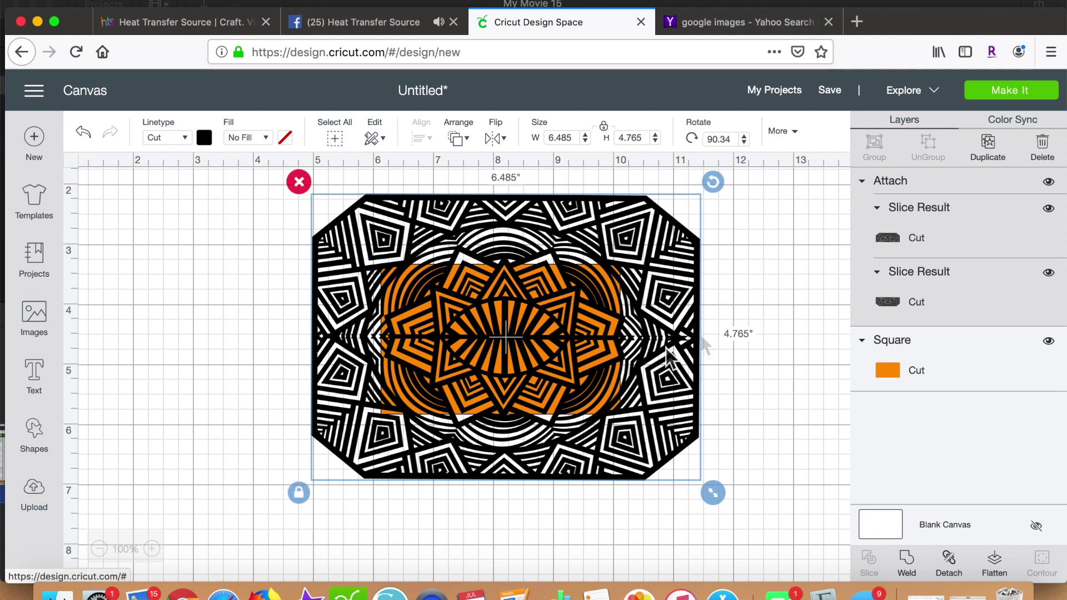
left_click_drag(527, 345, 527, 343)
mouse_move(711, 491)
left_mouse_down()
mouse_move(689, 480)
mouse_move(712, 525)
mouse_move(721, 500)
left_mouse_up()
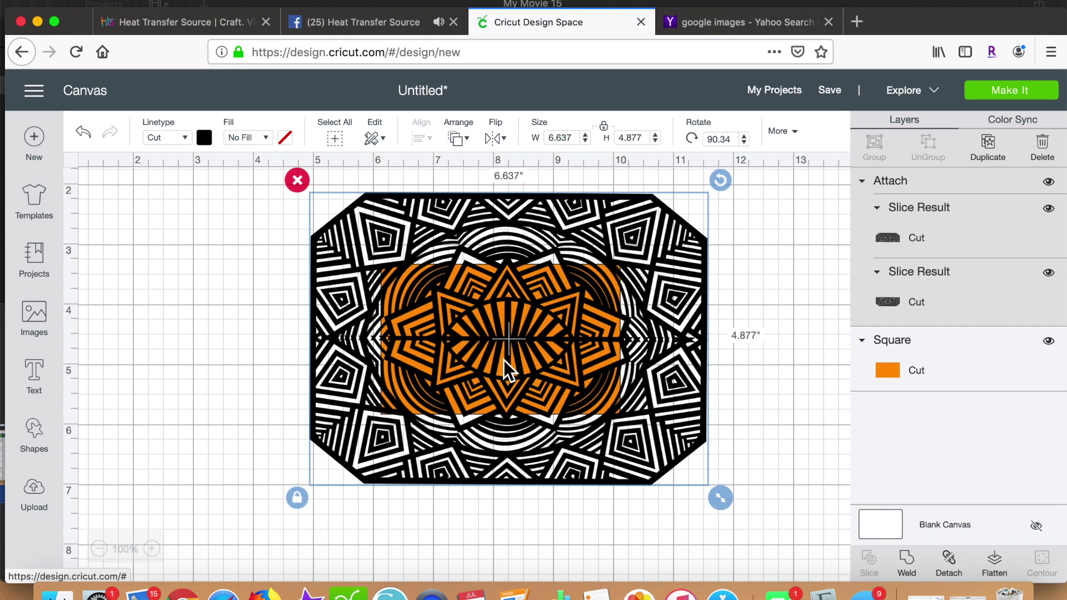
left_click_drag(720, 498, 699, 483)
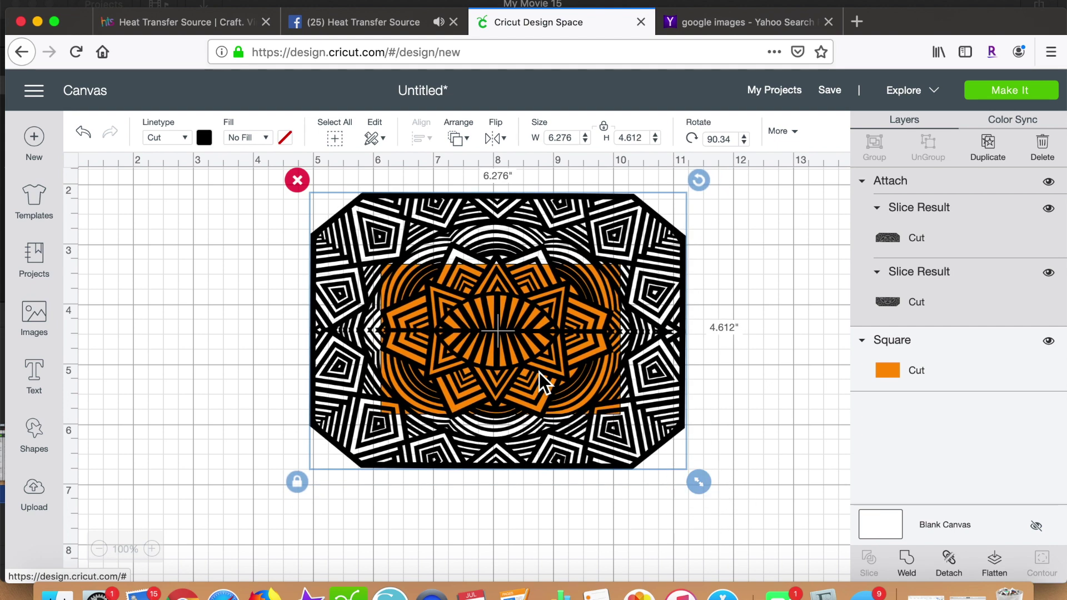
left_click_drag(539, 372, 538, 372)
left_click(334, 142)
- Centre the orange rectangle on the mandala and slice the mandala with it
left_click(420, 139)
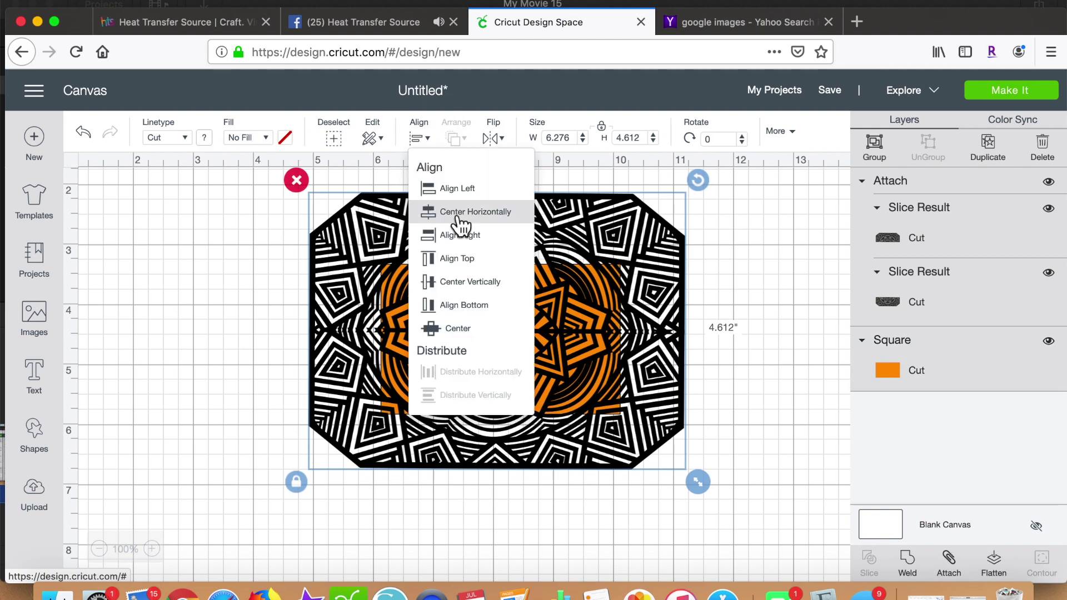
left_click(438, 325)
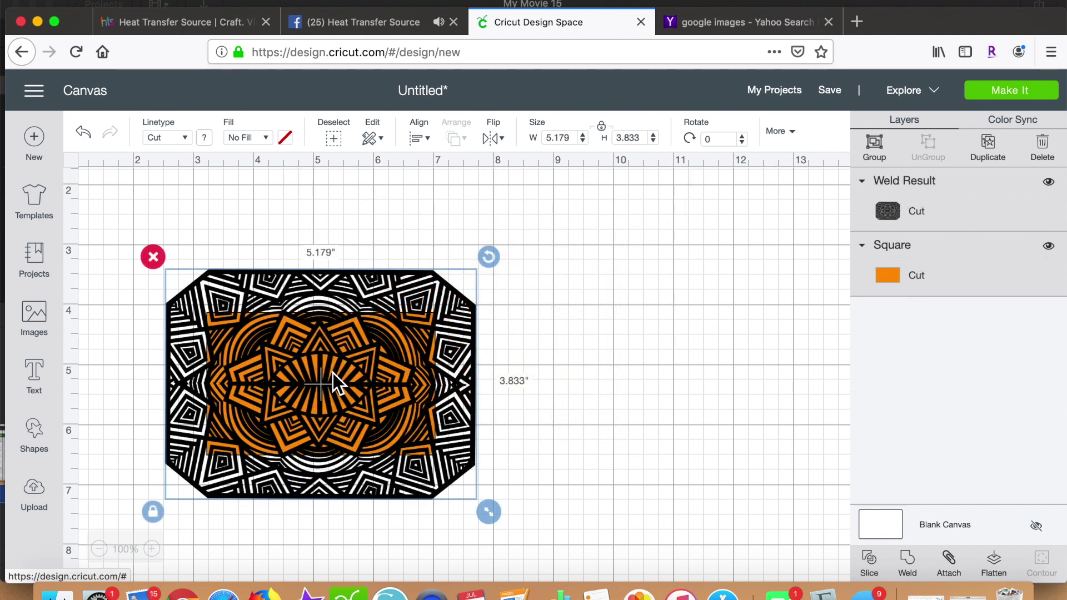
left_click(870, 558)
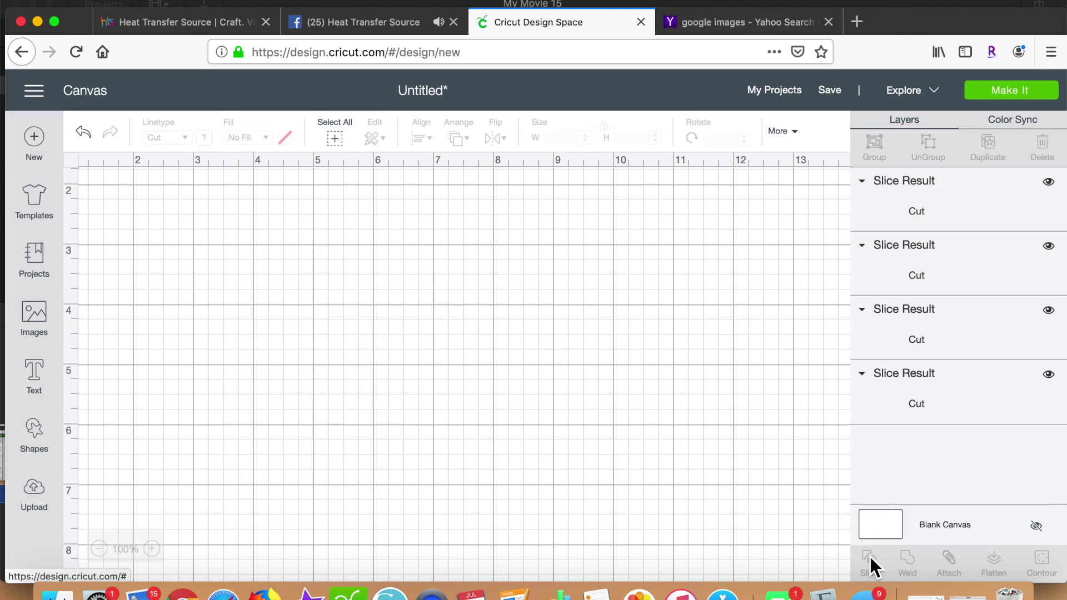
- Pull the sliced pieces apart and delete the orange pieces and outer mandala frame
left_click_drag(473, 370, 750, 310)
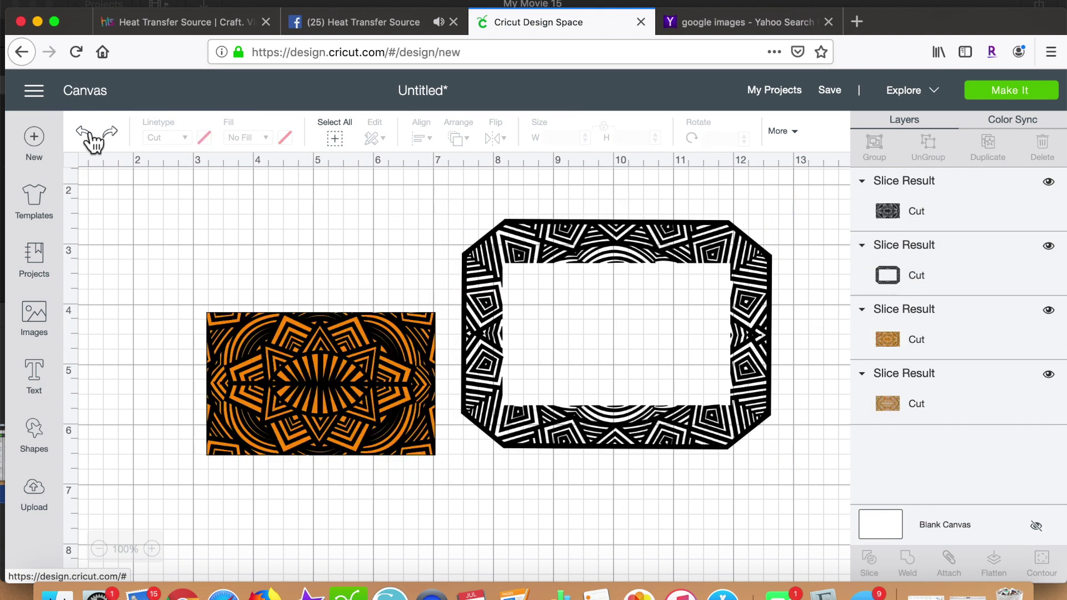
left_click_drag(318, 363, 189, 238)
left_click(349, 353)
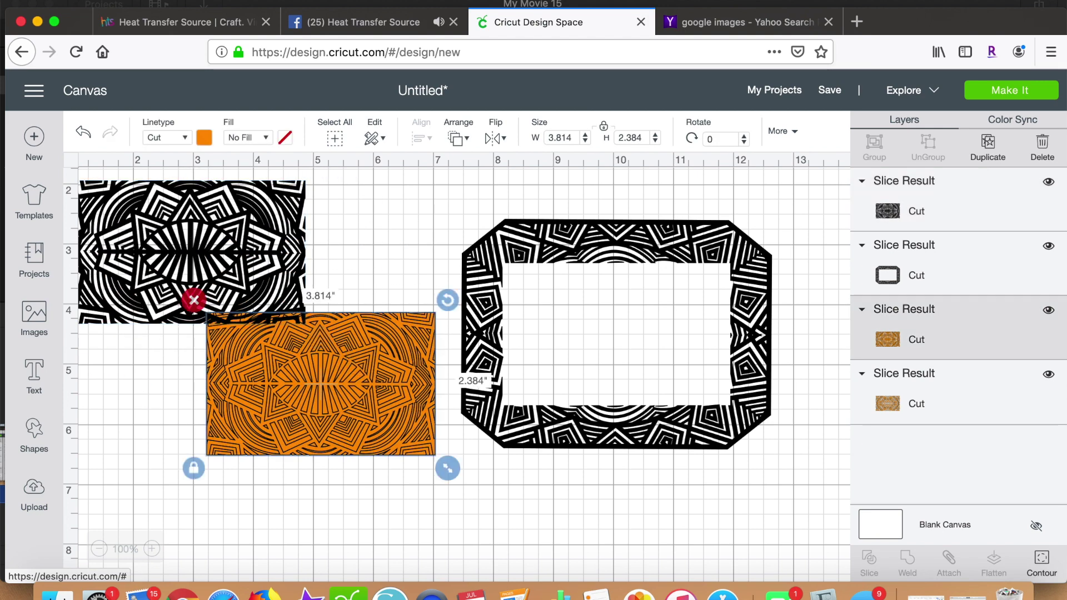
key("Delete")
key("Delete")
left_click(666, 250)
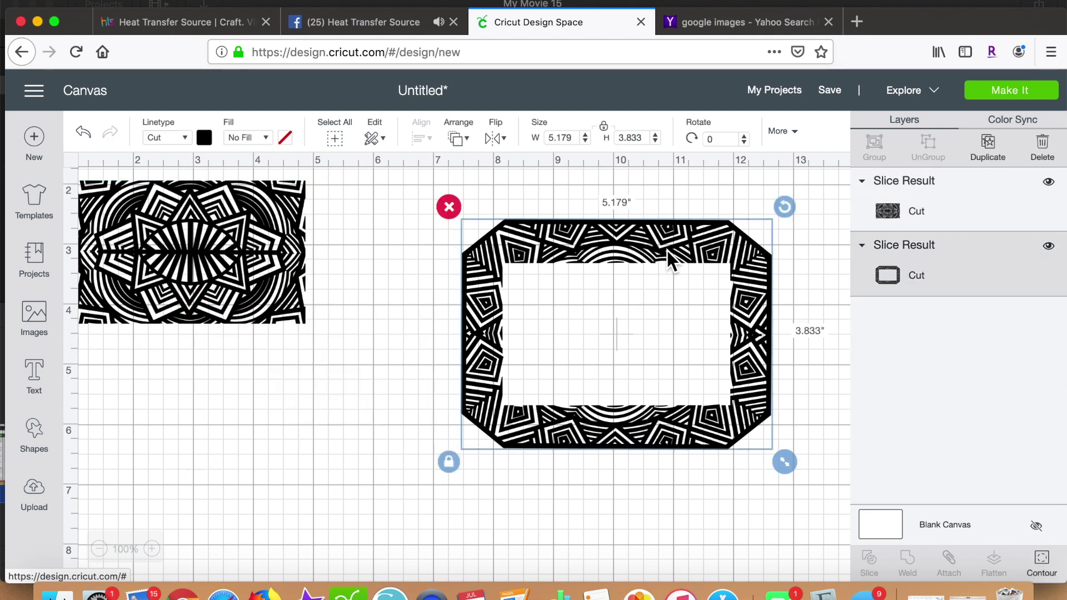
key("Delete")
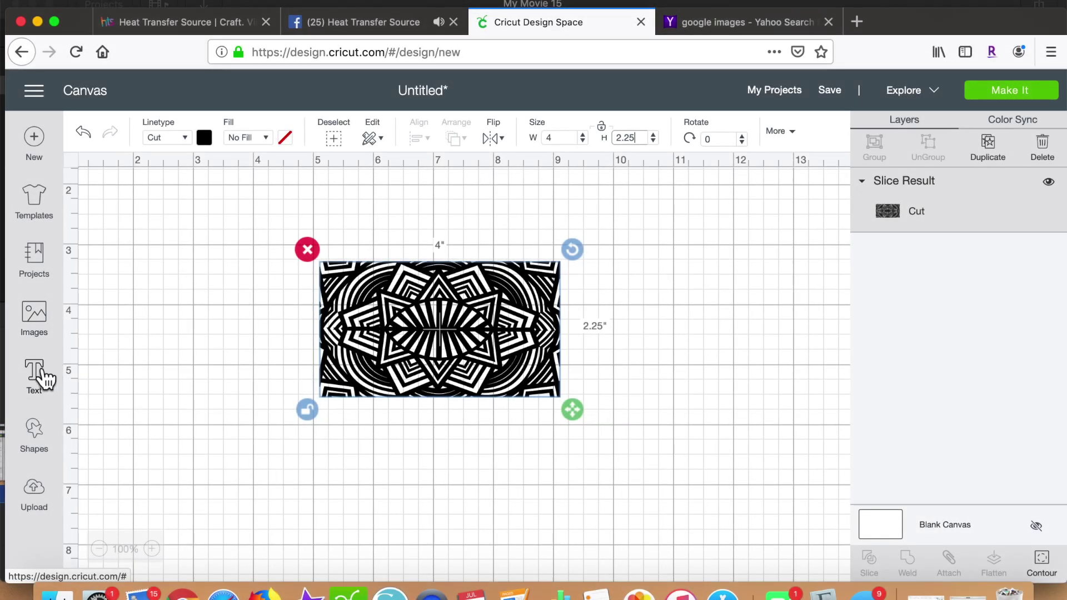
- Add a yellow circle to the canvas
left_click(35, 436)
left_click(161, 322)
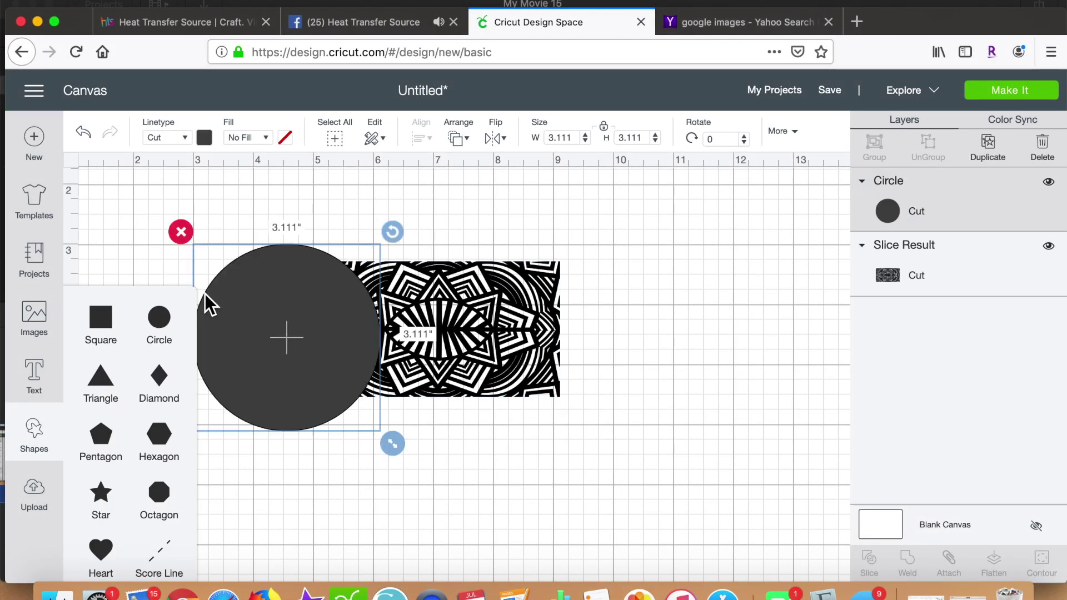
left_click(204, 138)
left_click(326, 227)
- Size the circle to 1.931 inches and place it over the mandala's centre
left_click(294, 370)
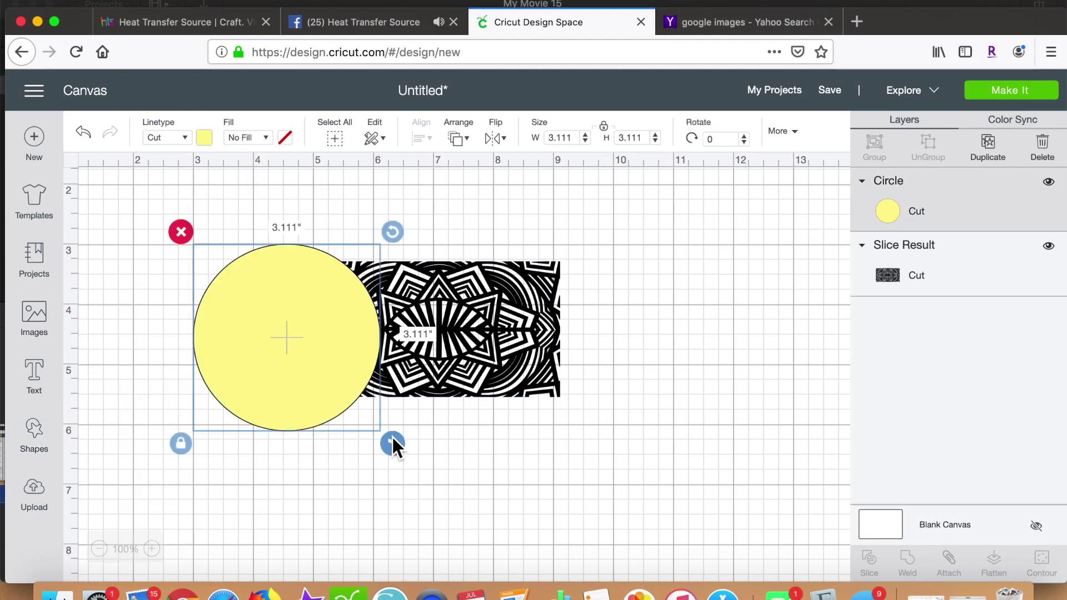
left_click_drag(392, 442, 294, 375)
left_click_drag(228, 318, 421, 305)
left_click_drag(491, 371, 518, 418)
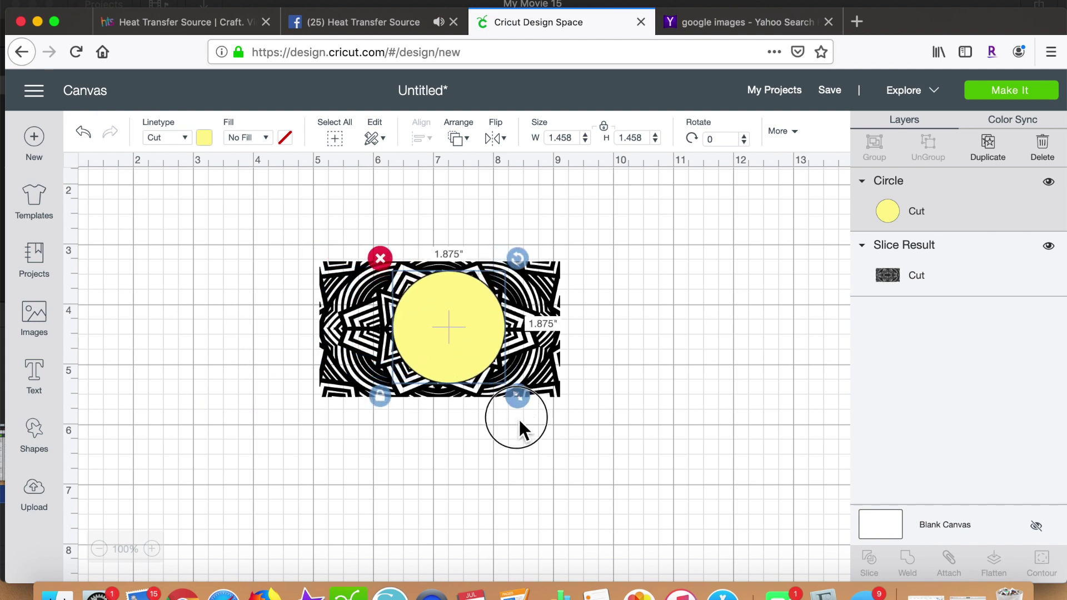
left_click_drag(462, 341, 451, 342)
left_click(370, 440)
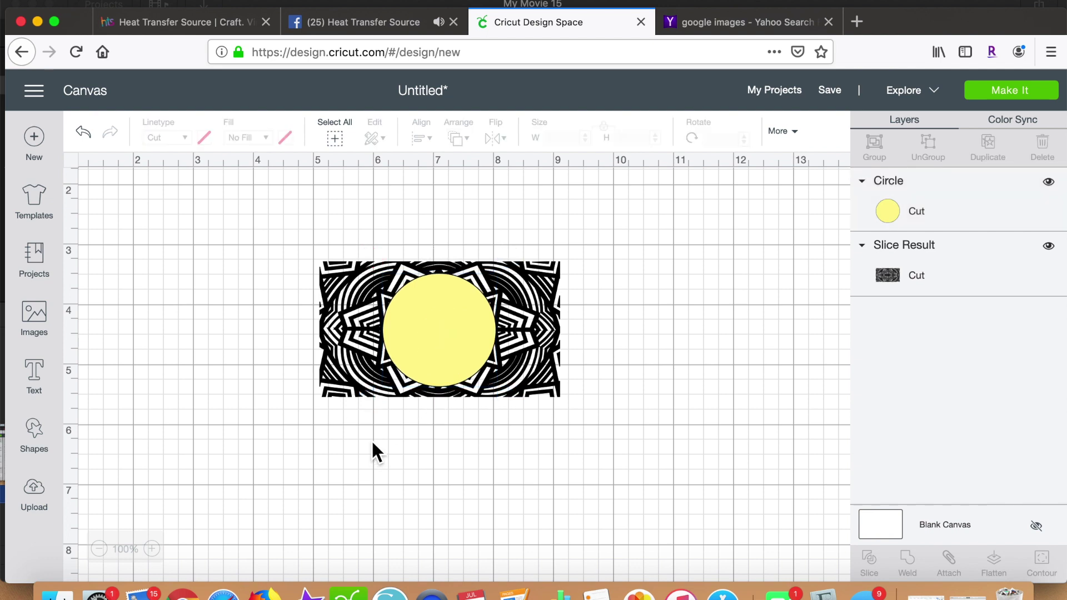
left_click(468, 341)
left_click_drag(505, 405, 510, 410)
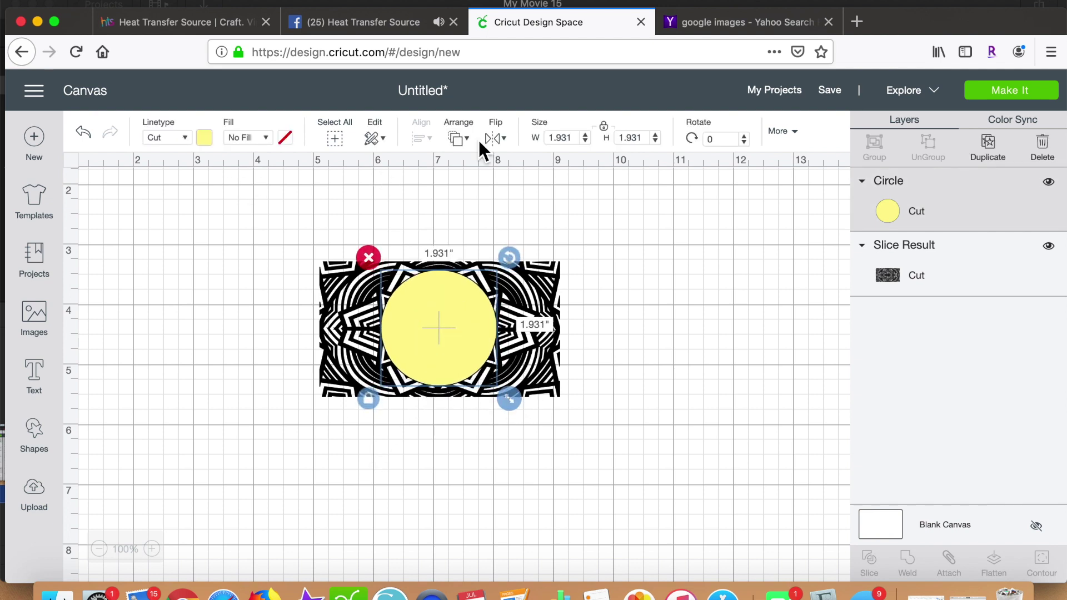
- Centre the circle on the mandala rectangle and slice them
left_click(334, 139)
left_click(419, 138)
left_click(441, 326)
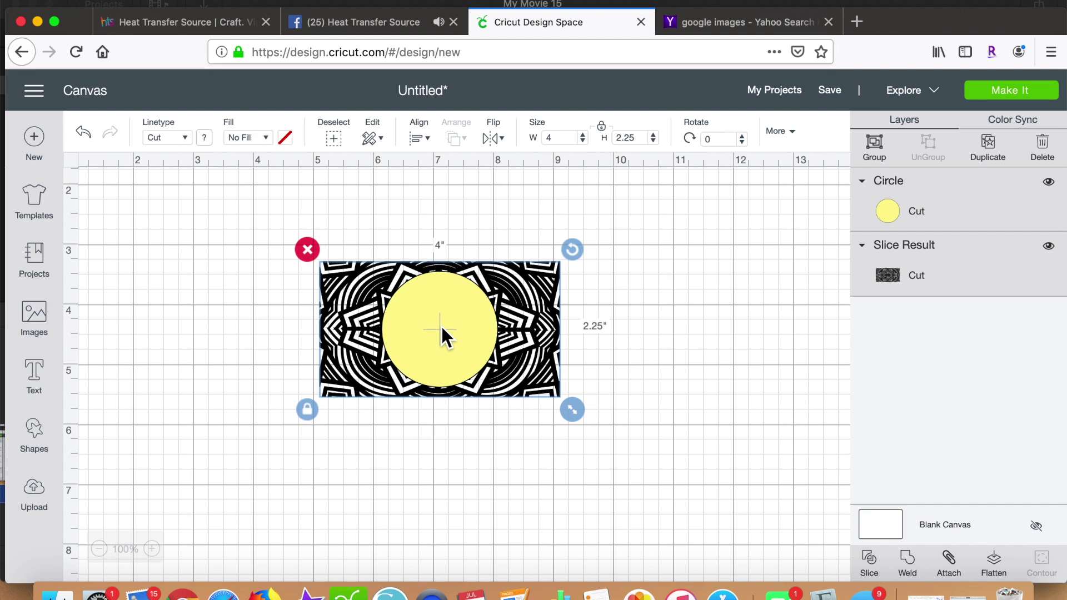
left_click(876, 572)
- Pull the leftover circle pieces out of the rectangle and delete them
left_click_drag(453, 311, 733, 289)
left_click(650, 227)
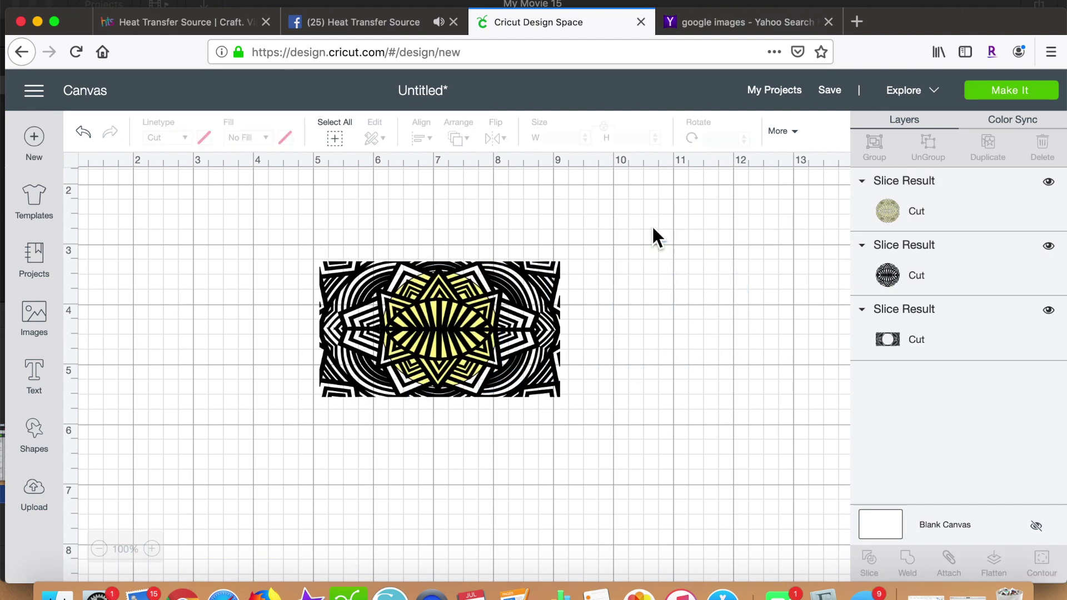
left_click_drag(493, 311, 769, 296)
left_click(648, 234)
left_click_drag(439, 336, 663, 311)
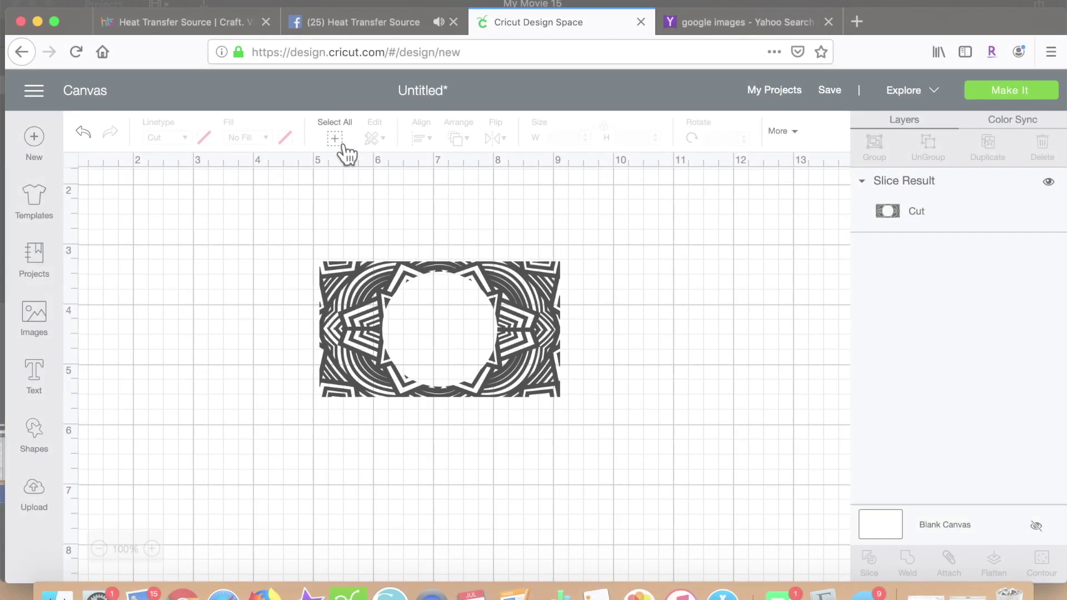
left_click(341, 148)
- In Hide Contour, turn off cuts for a large inner region and a stray arc
left_click(1047, 564)
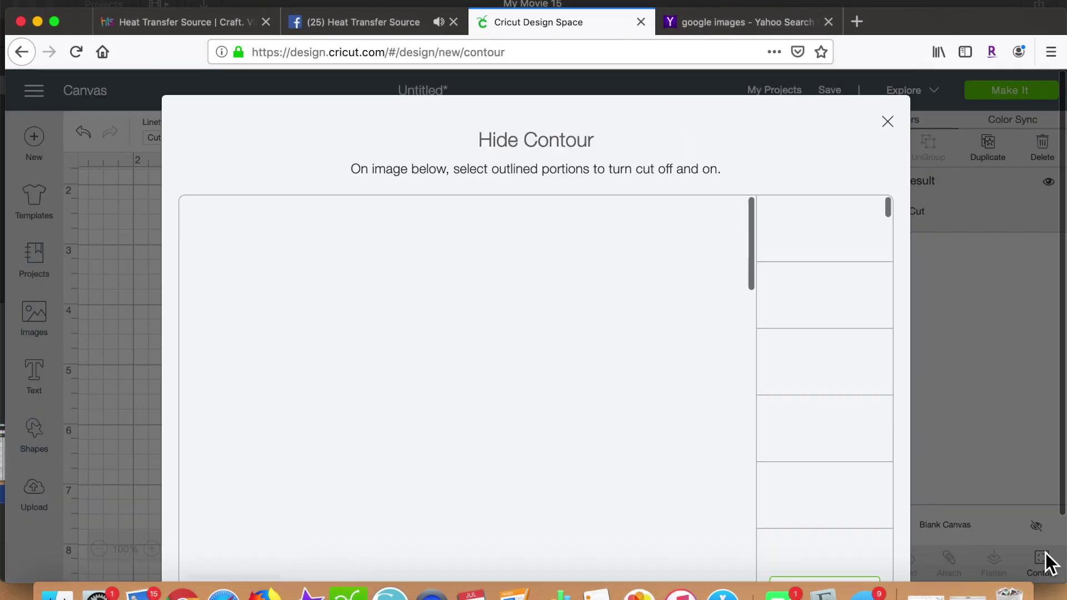
scroll(633, 384, "down", 3)
scroll(637, 384, "right", 2)
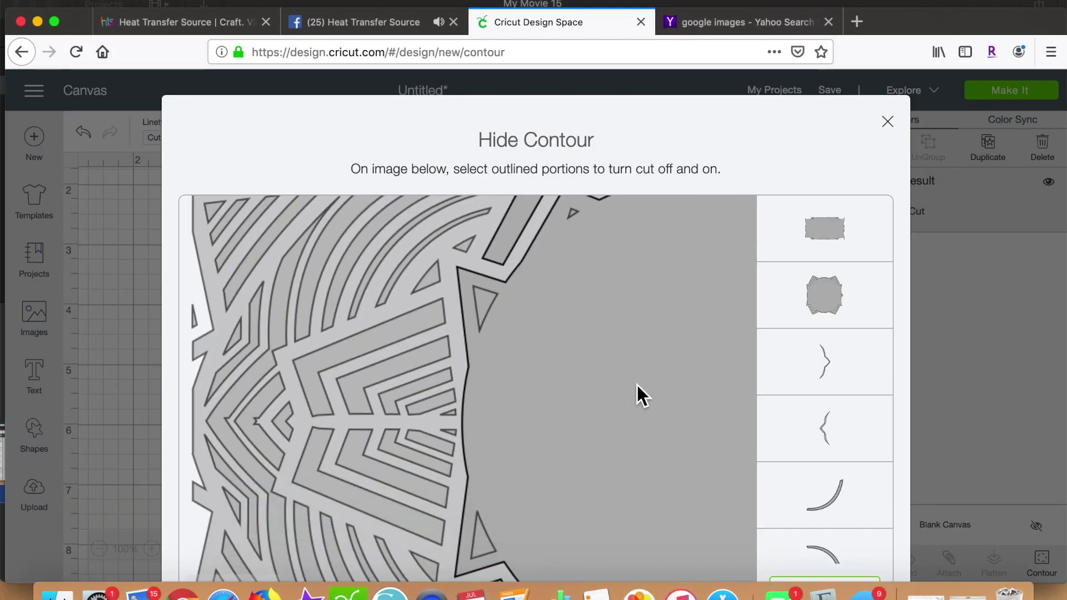
left_click(637, 385)
left_click(437, 238)
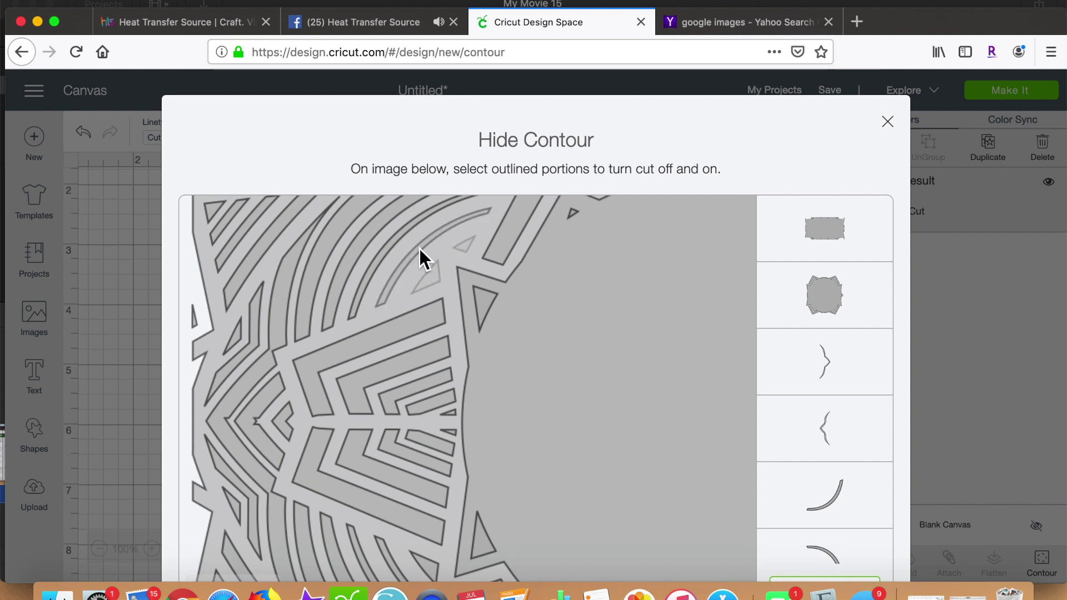
- Turn off the cuts for another arc and the long arc strip, then close Hide Contour
scroll(468, 250, "up", 3)
scroll(468, 250, "right", 3)
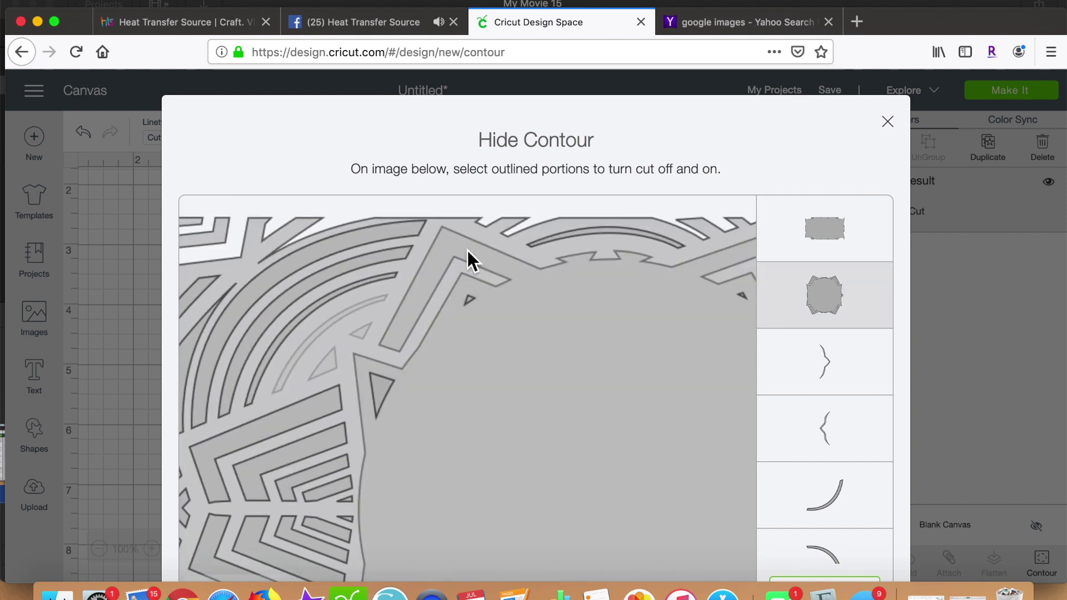
scroll(468, 250, "right", 5)
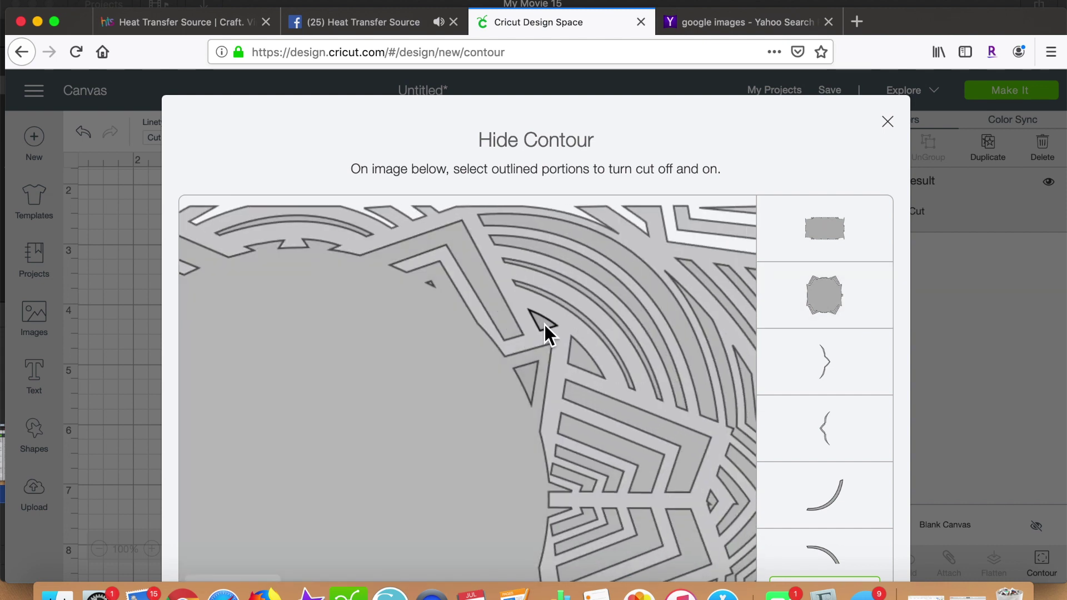
left_click(592, 328)
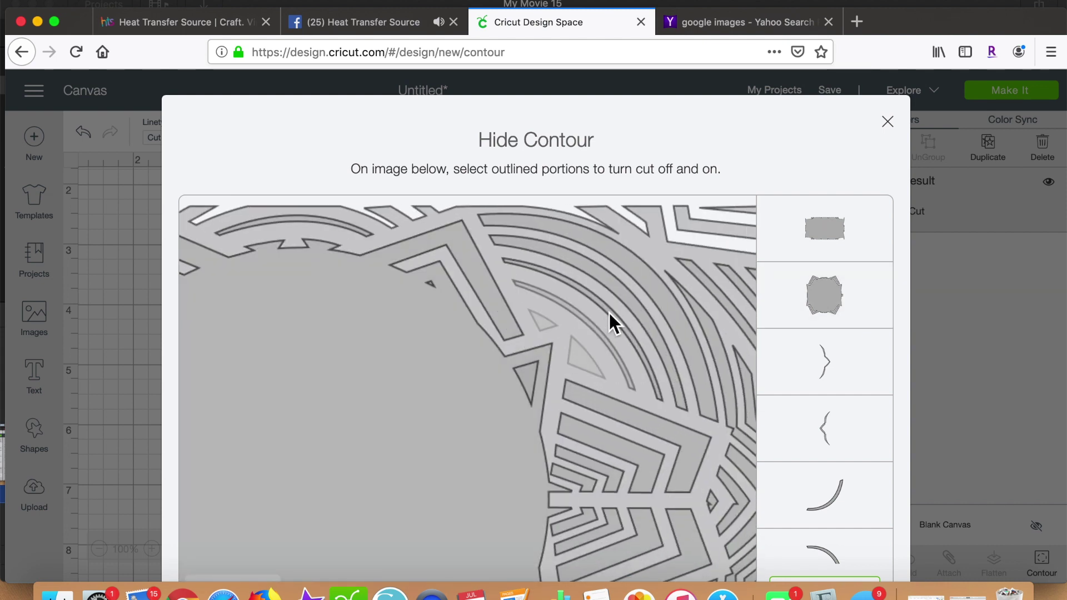
scroll(609, 312, "down", 4)
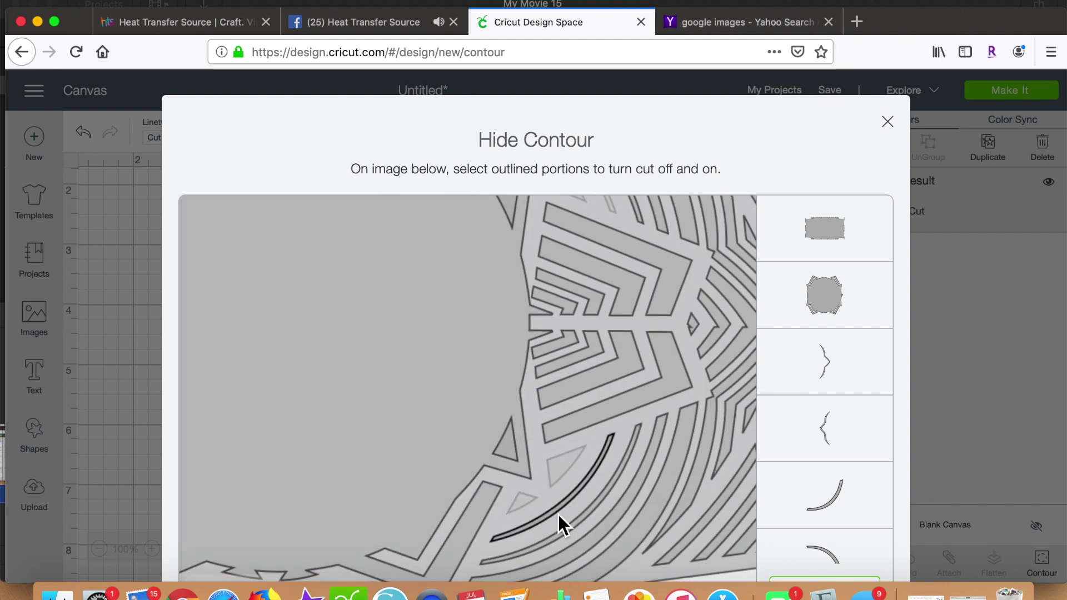
left_click(573, 531)
scroll(533, 550, "down", 5)
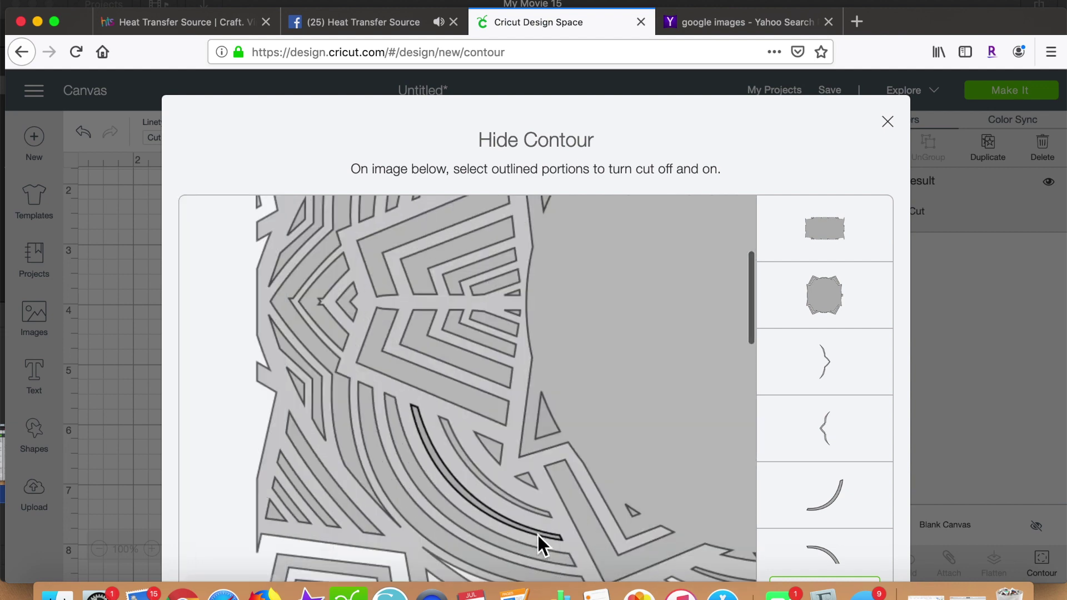
scroll(501, 458, "down", 5)
scroll(457, 466, "down", 5)
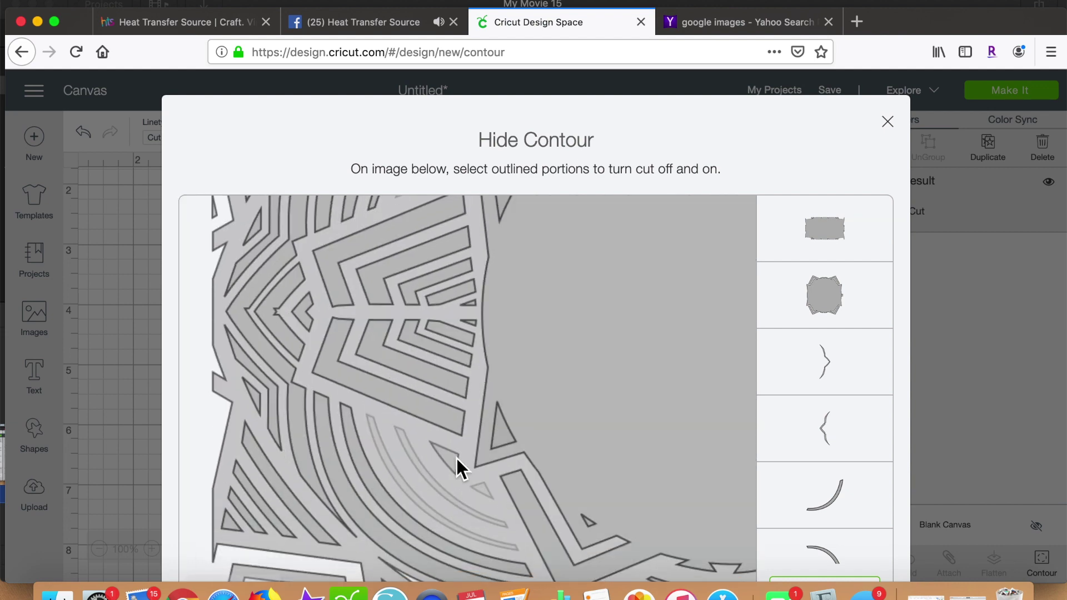
left_click(887, 122)
- Reopen Hide Contour to check the hidden cuts, then close it
left_click(1053, 567)
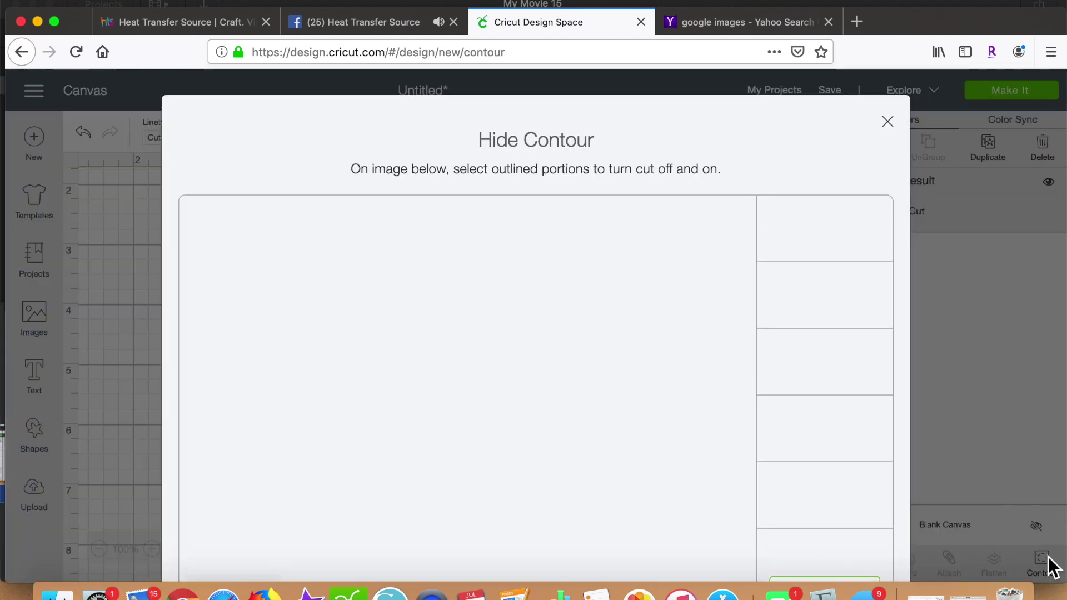
scroll(707, 410, "up", 10)
scroll(563, 395, "up", 5)
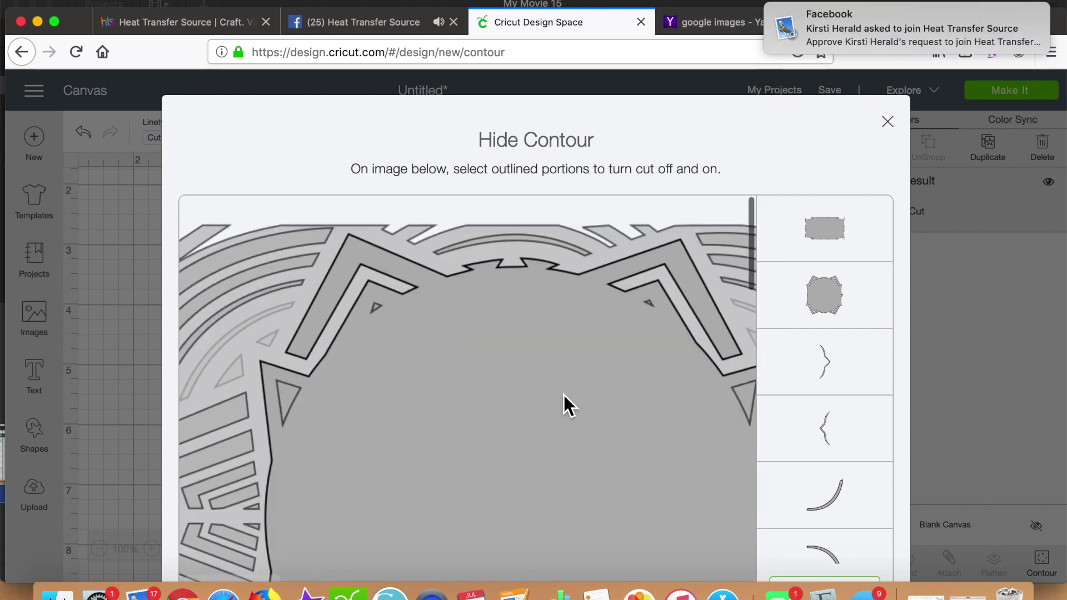
key("Escape")
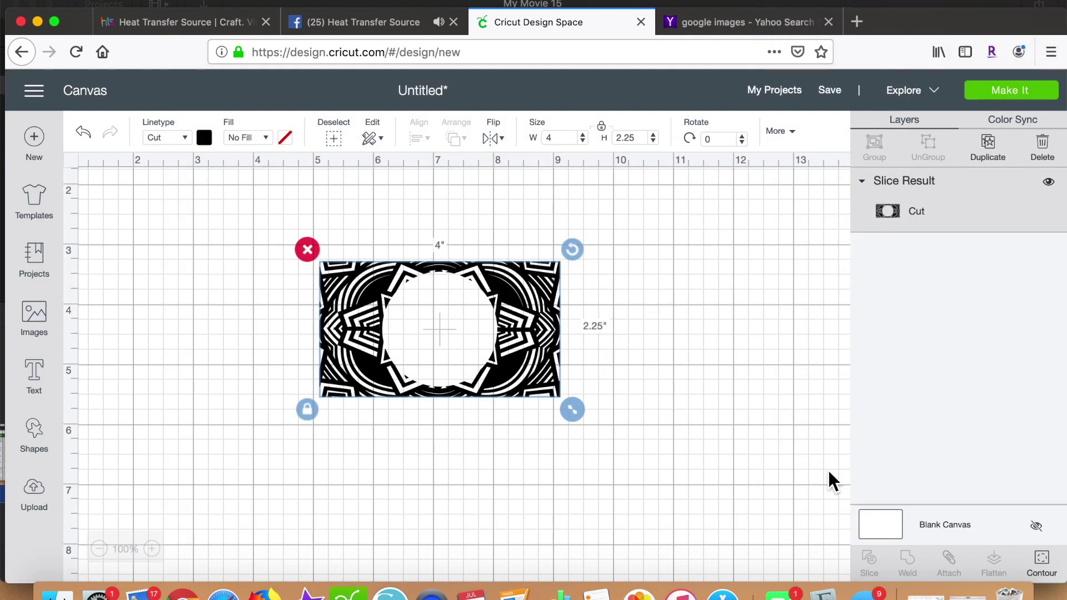
left_click(1042, 560)
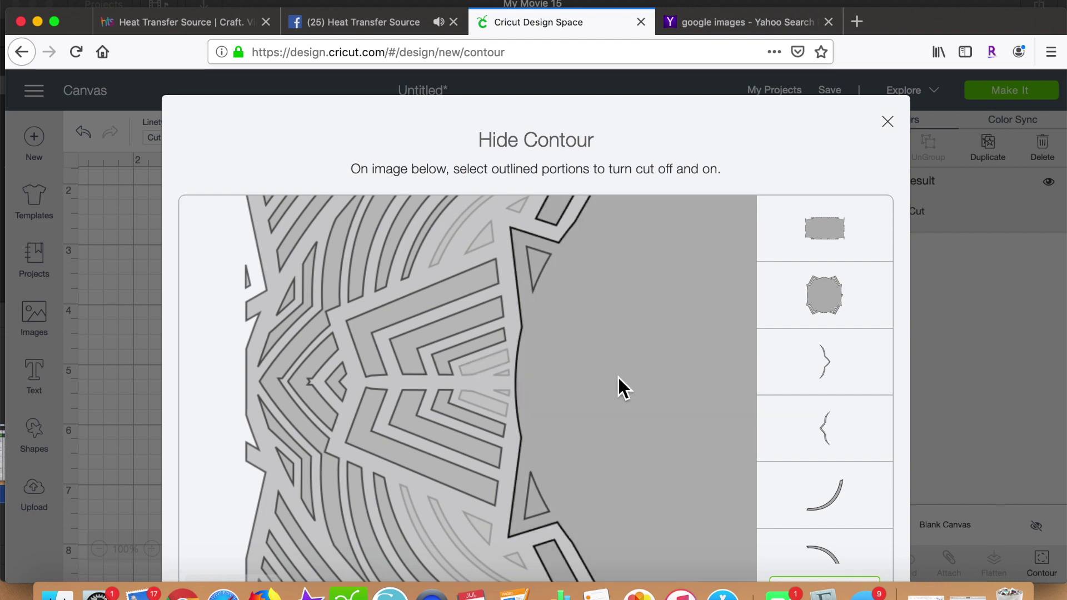
scroll(619, 378, "left", 5)
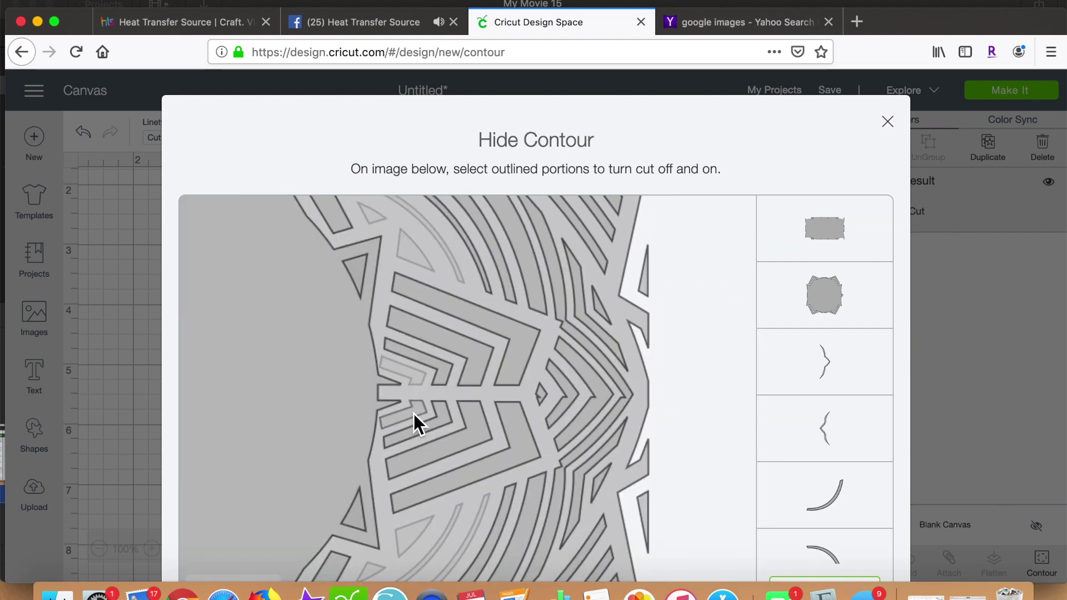
left_click(887, 121)
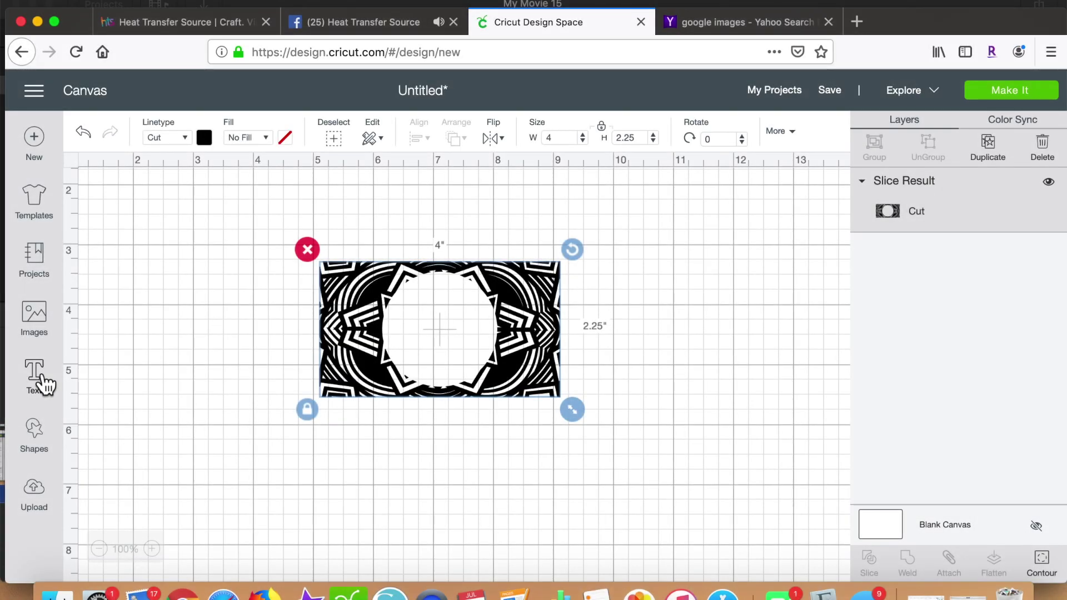
- Add a letter 'c' in the MONOGRAMOS font and move it above the mandala
left_click(40, 378)
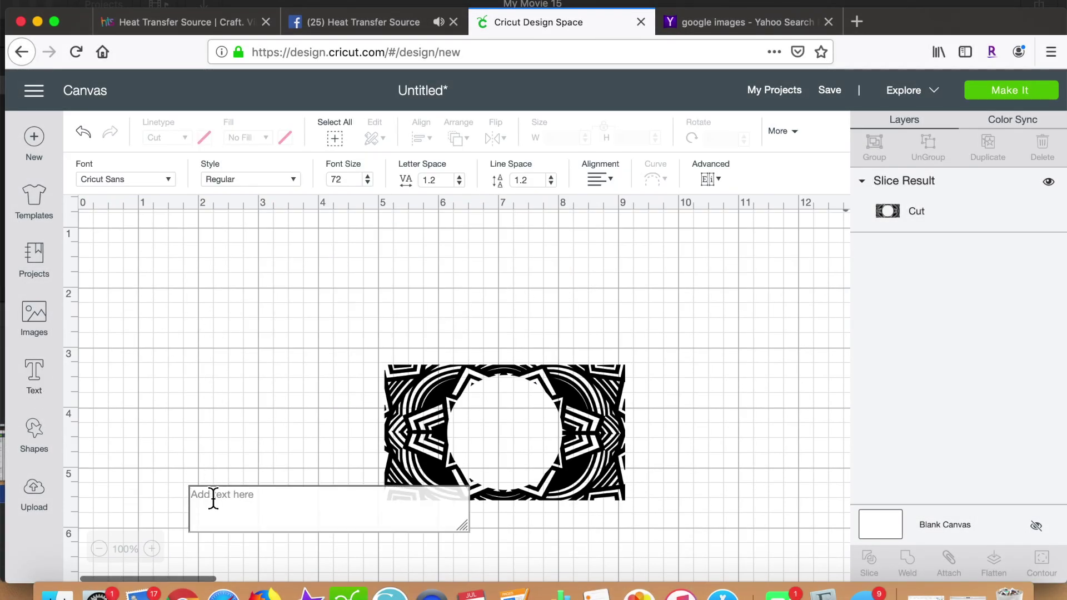
type("c")
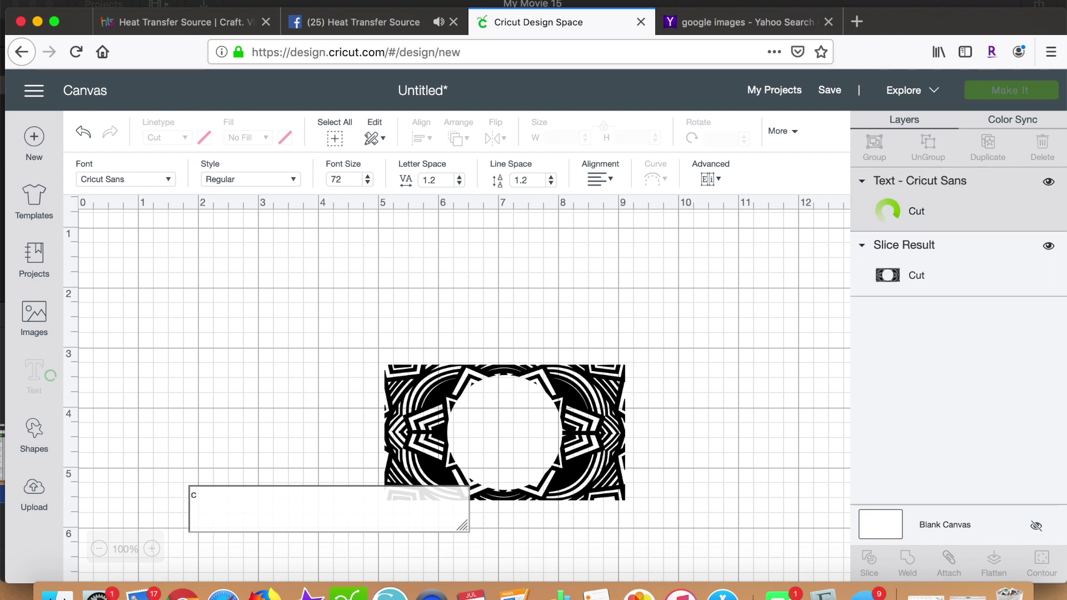
left_click(167, 178)
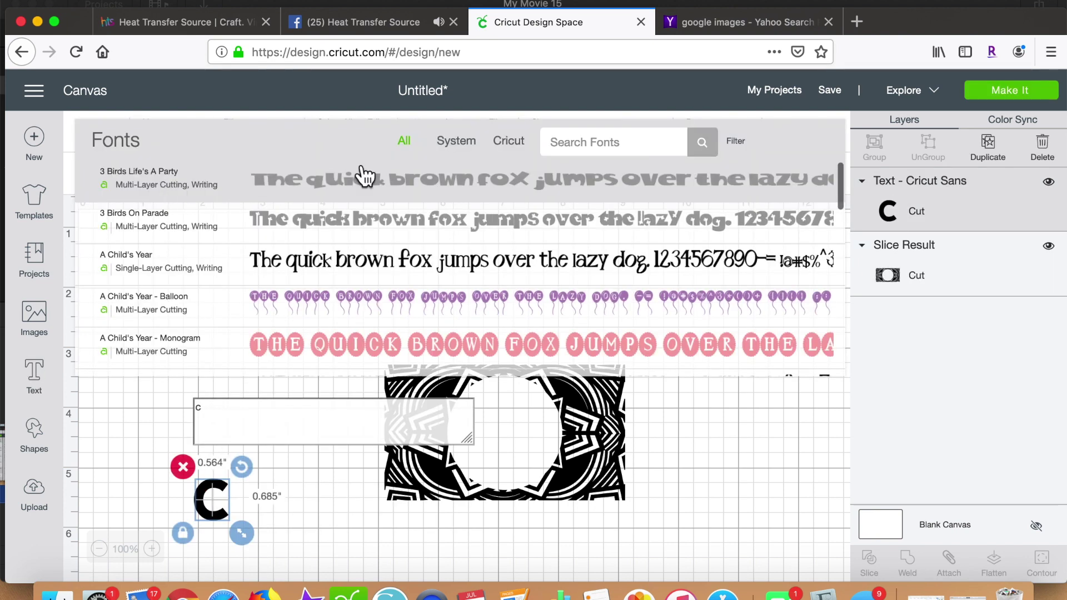
left_click(561, 142)
type("monogramos")
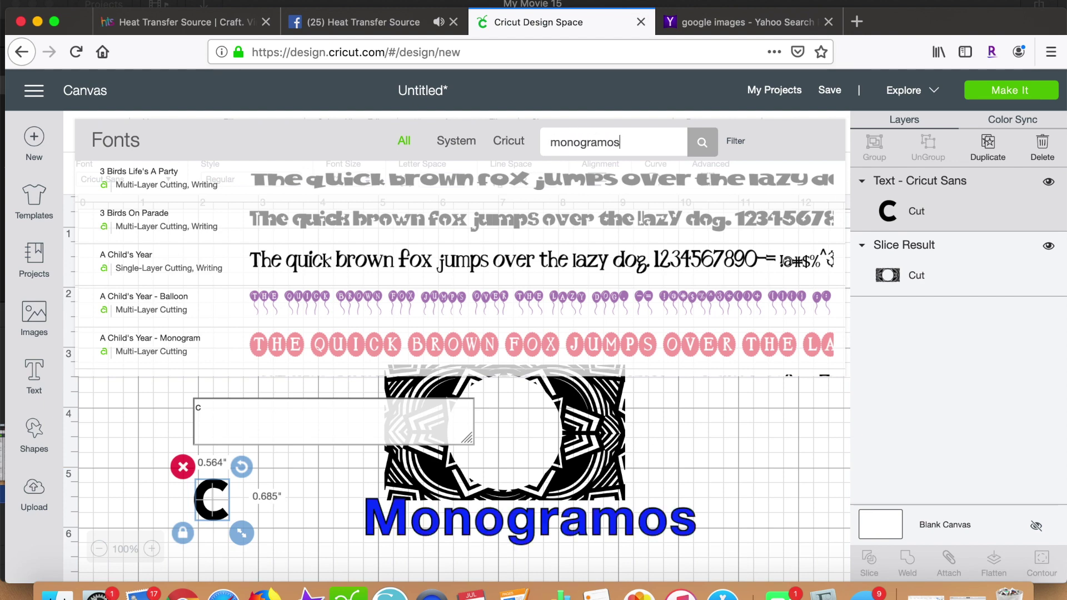
key("Return")
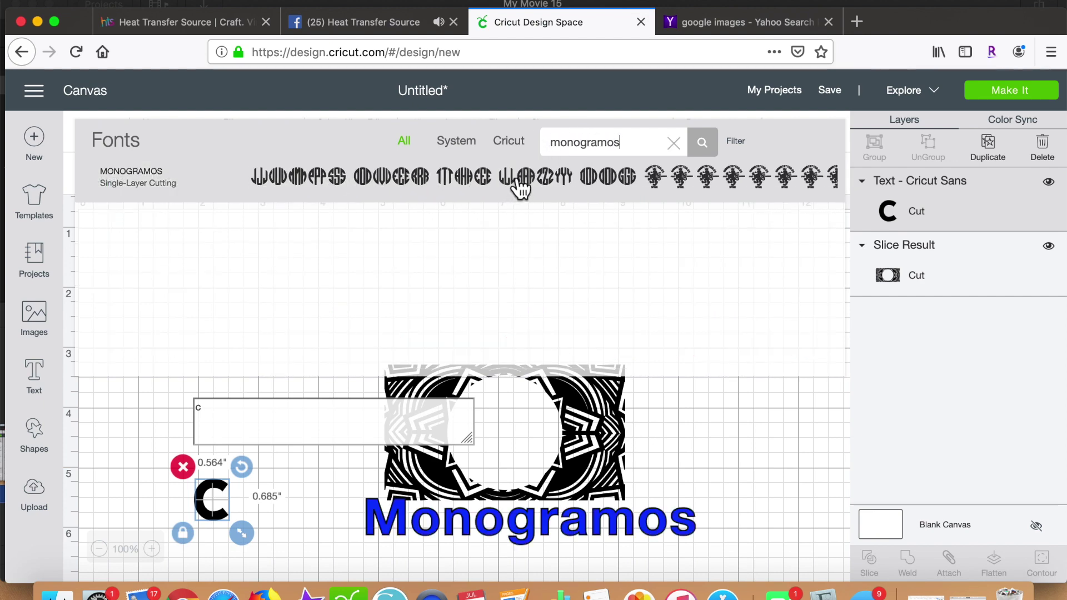
left_click(521, 189)
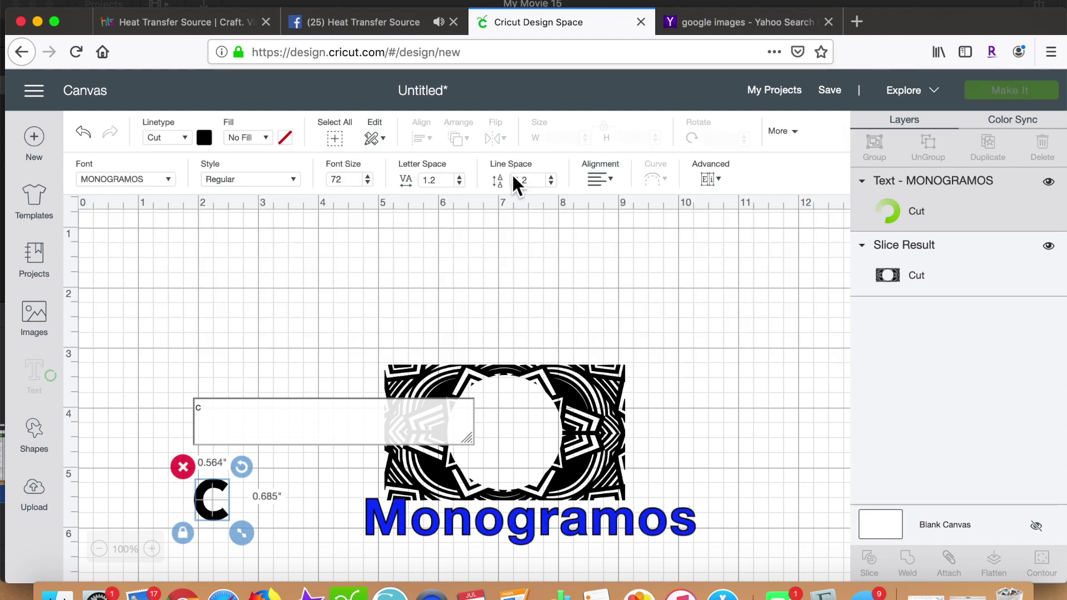
left_click(293, 500)
left_click_drag(223, 500, 279, 265)
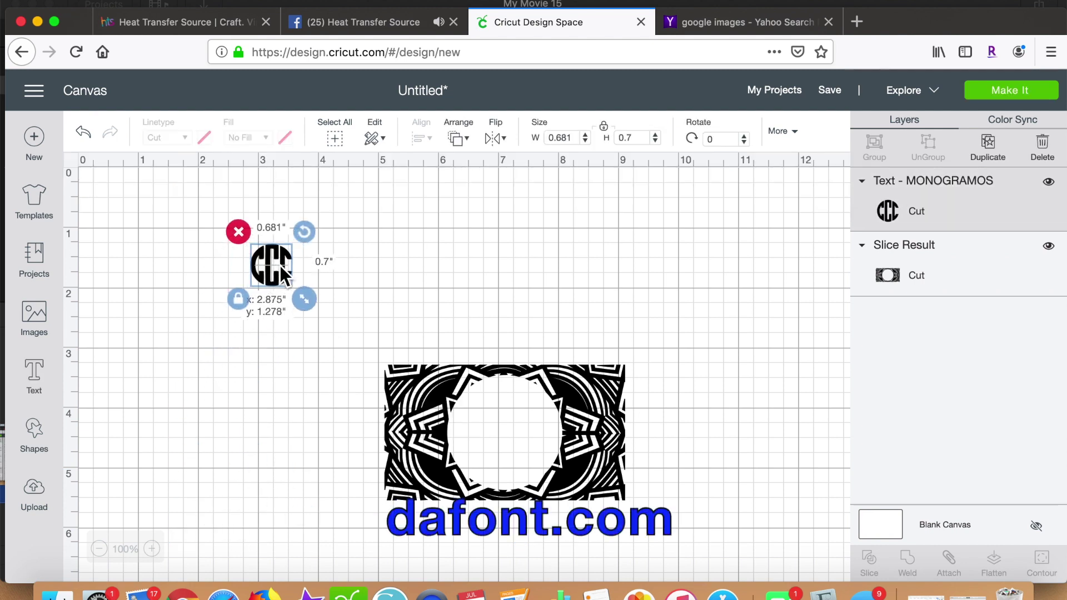
- Enlarge the CCC monogram and cover its right portion with a square about 1.3 inches wide
left_click(34, 495)
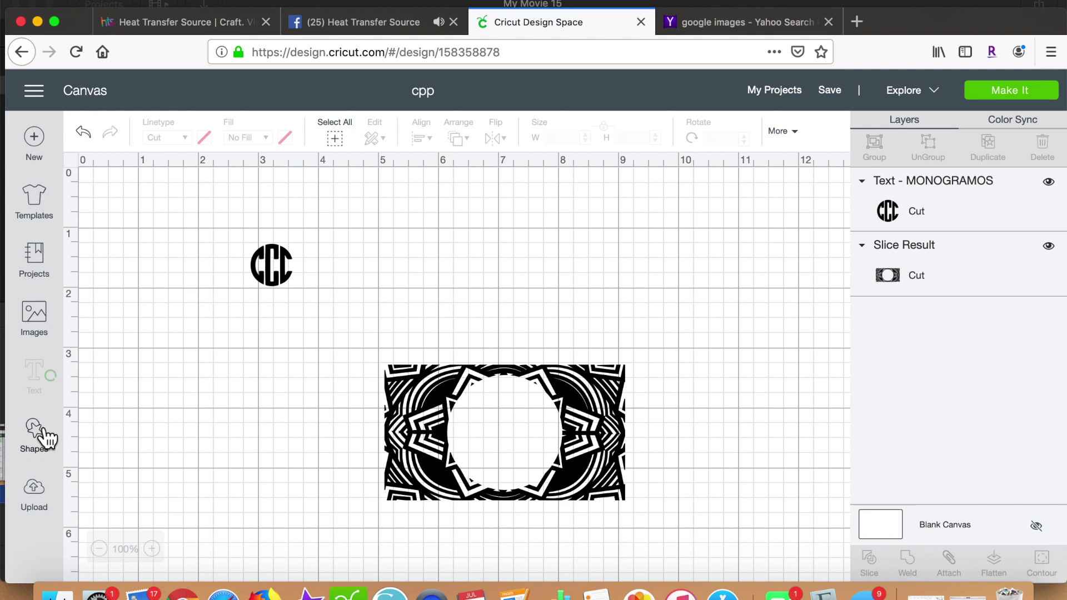
left_click(37, 437)
left_click(116, 328)
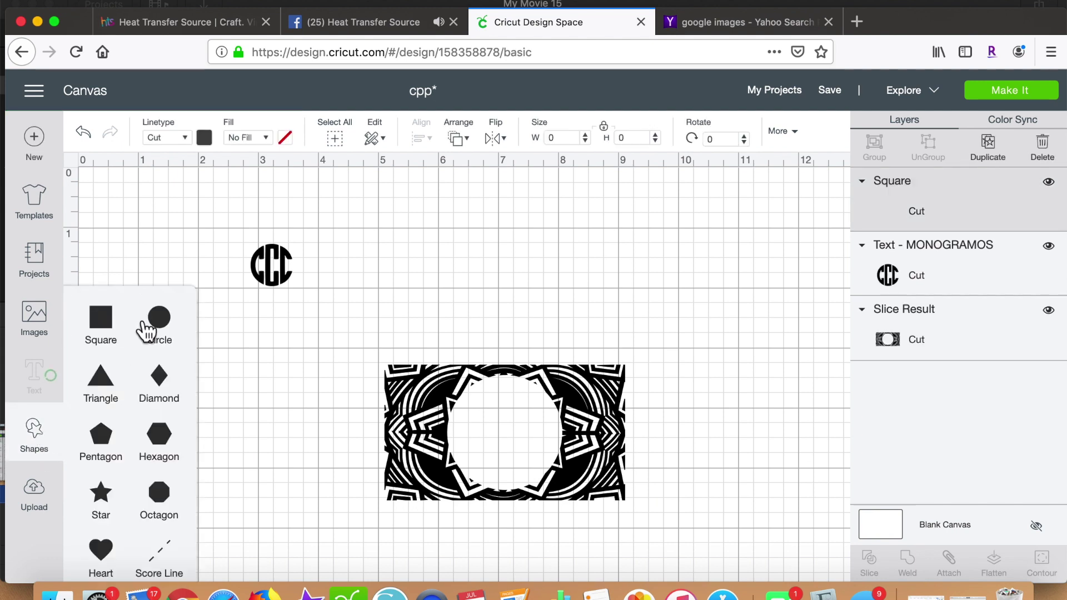
left_click(275, 266)
left_click_drag(299, 299, 365, 324)
left_click(329, 428)
left_click_drag(305, 410, 290, 397)
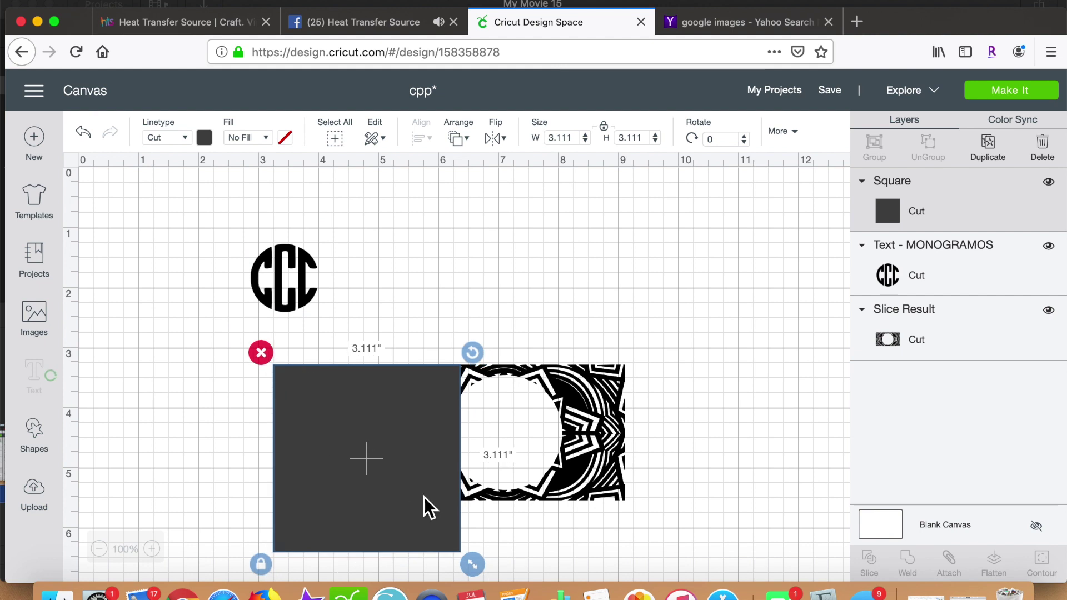
left_click_drag(475, 562, 366, 493)
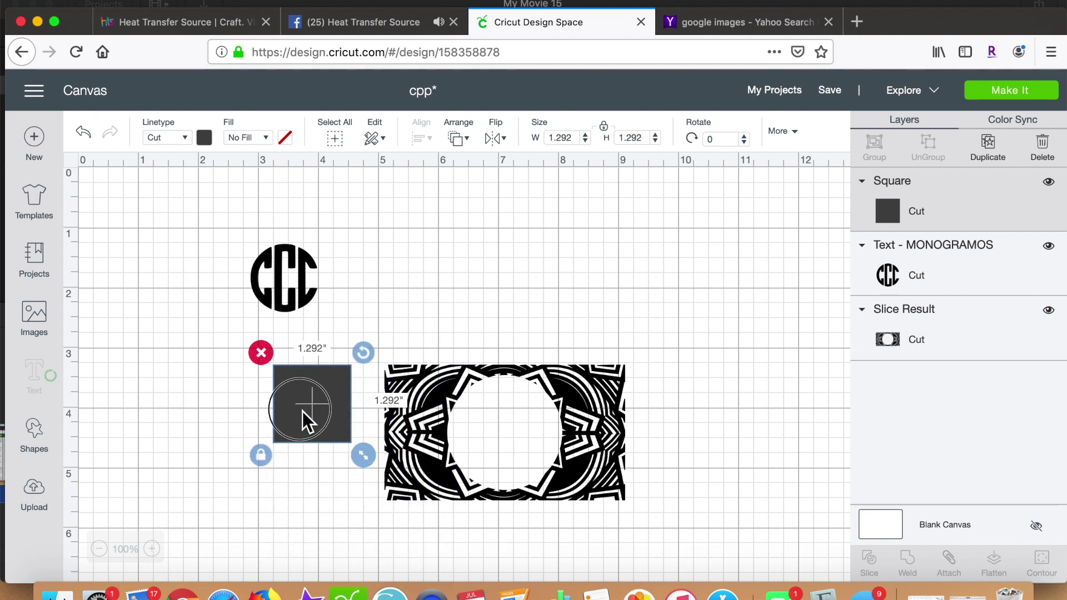
left_click_drag(302, 412, 305, 284)
- Slice the CCC monogram with the square and delete the leftover square piece
left_click(428, 249)
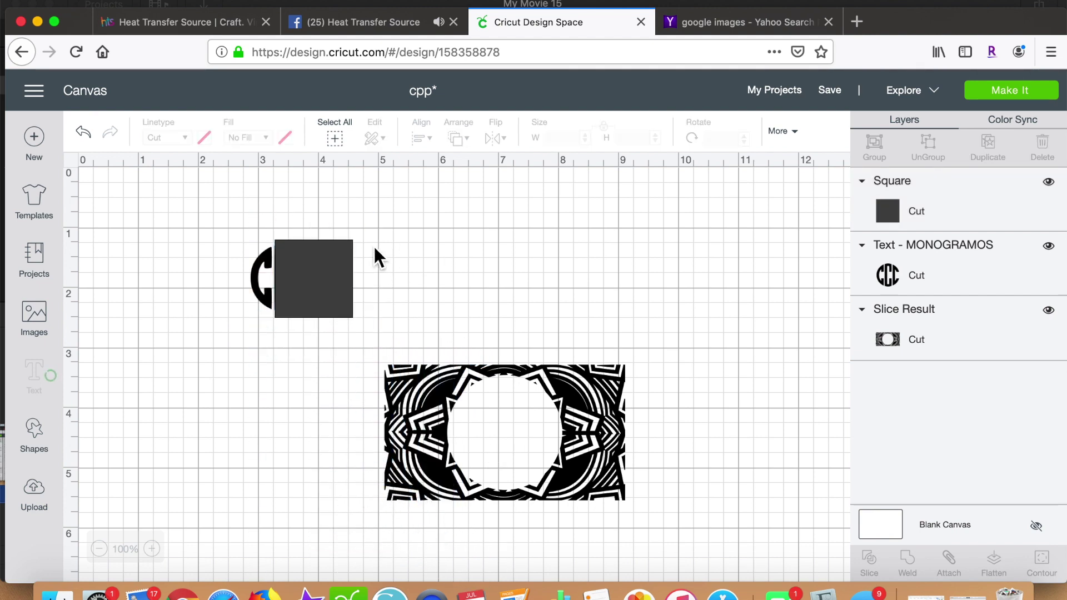
left_click_drag(240, 216, 366, 367)
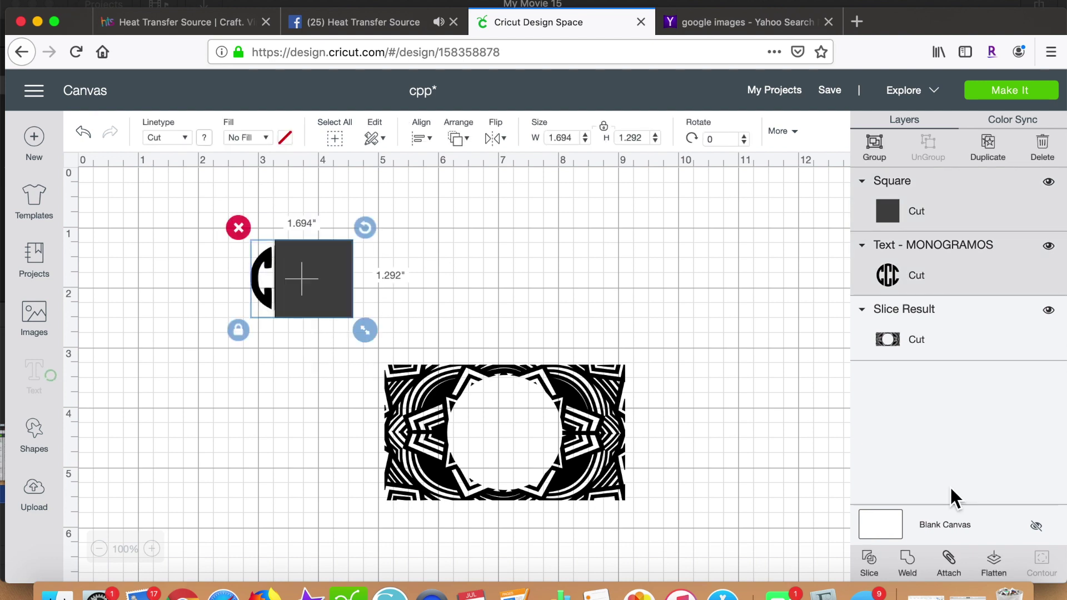
left_click(880, 573)
left_click_drag(332, 272, 491, 261)
key("Delete")
- Delete both leftover CC pieces so only the left C remains, then save the project
left_click_drag(293, 267, 416, 268)
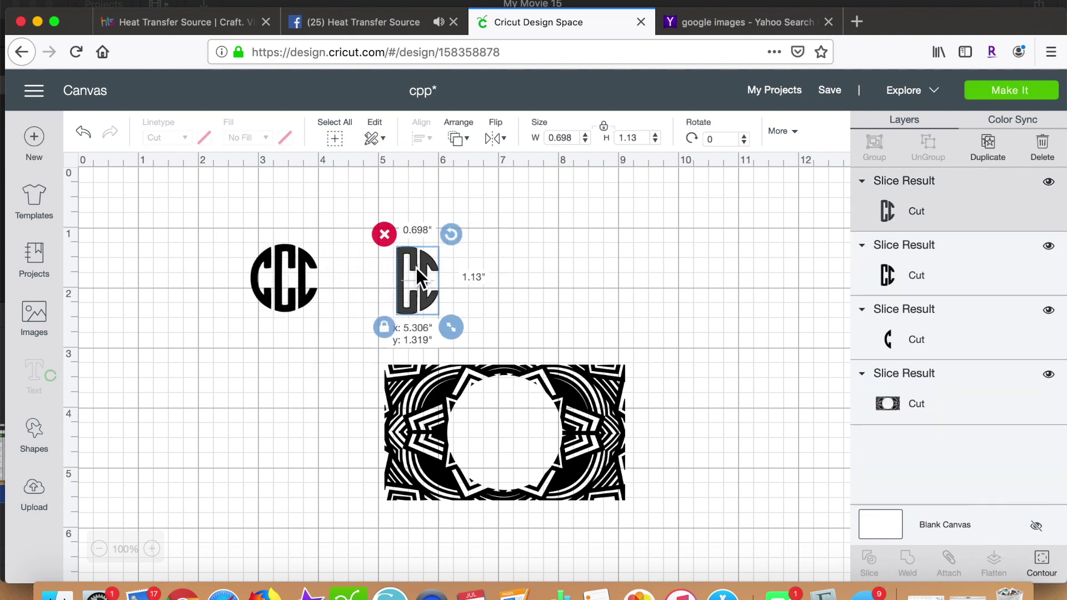
key("Delete")
left_click_drag(315, 263, 414, 266)
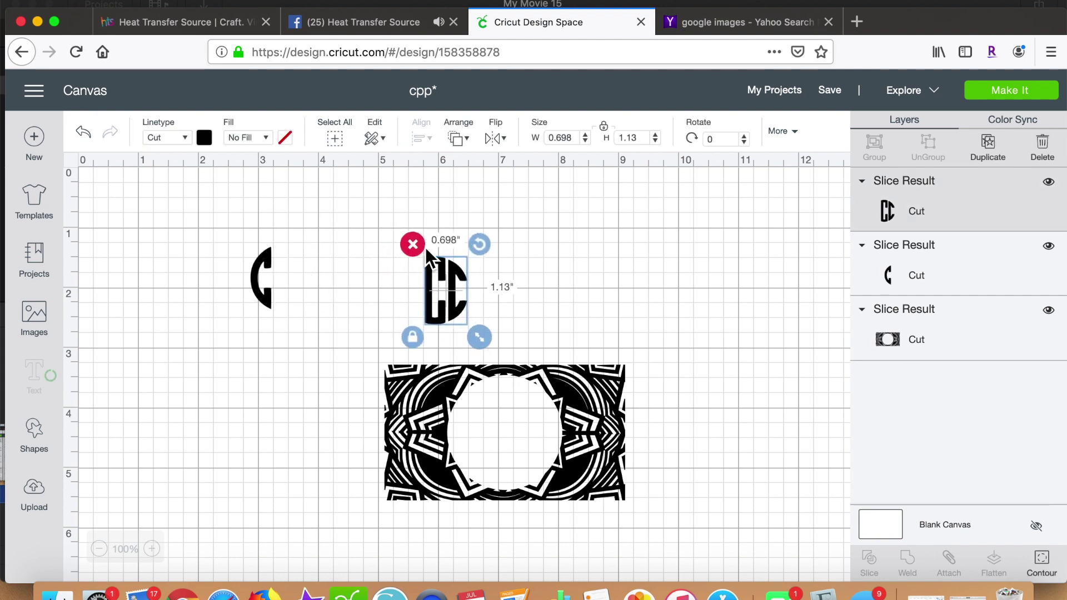
key("Delete")
key("super+s")
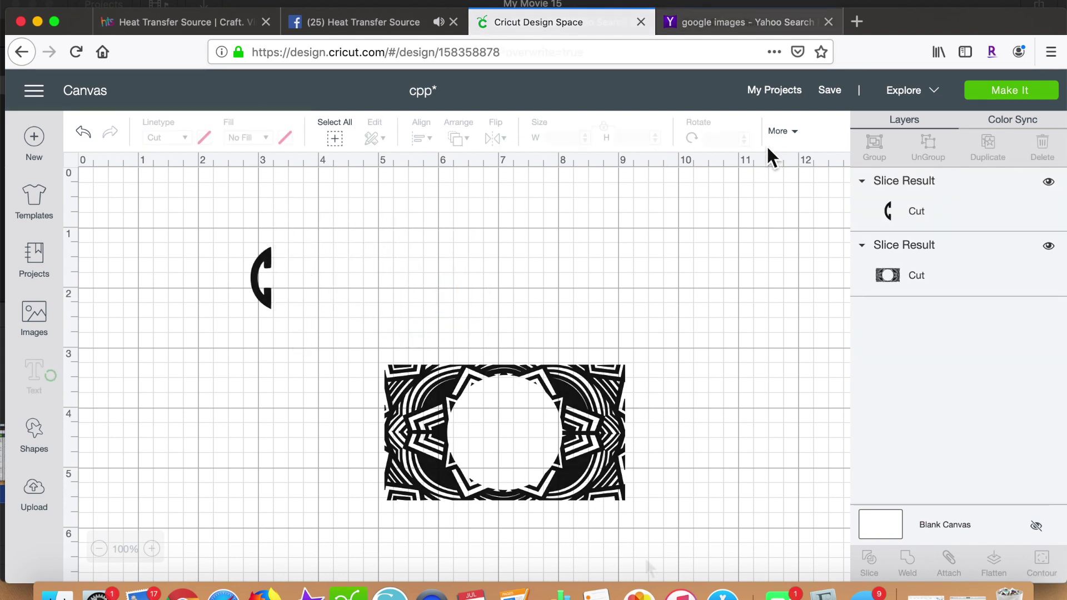
left_click(66, 360)
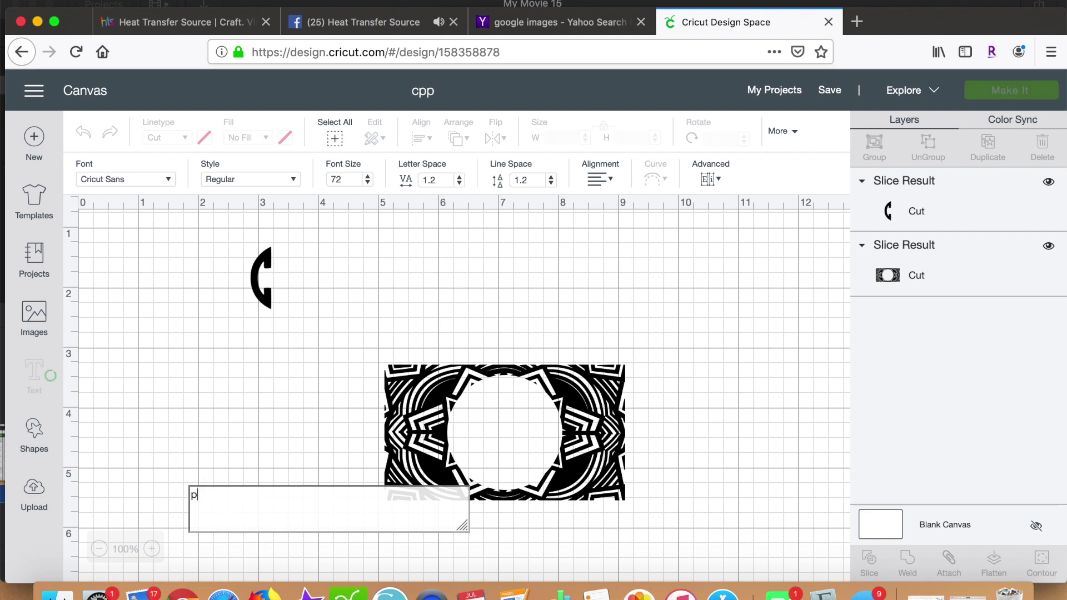
- Set the new text to the MONOGRAMOS font, enlarge it at the lower left, and shift the mandala frame right
left_click(167, 179)
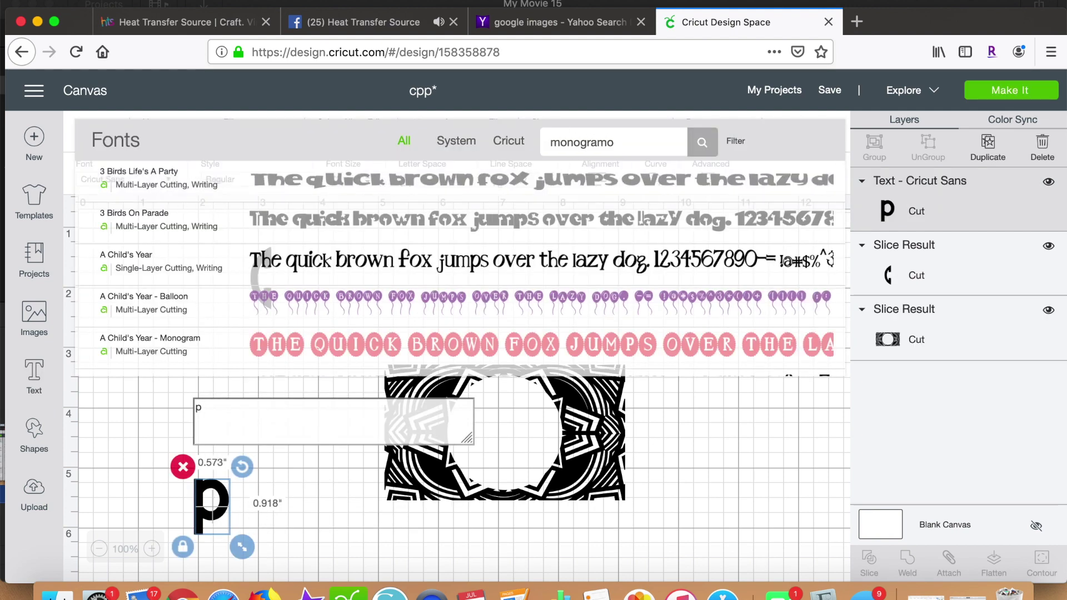
type("monogramo")
left_click(428, 191)
left_click(133, 494)
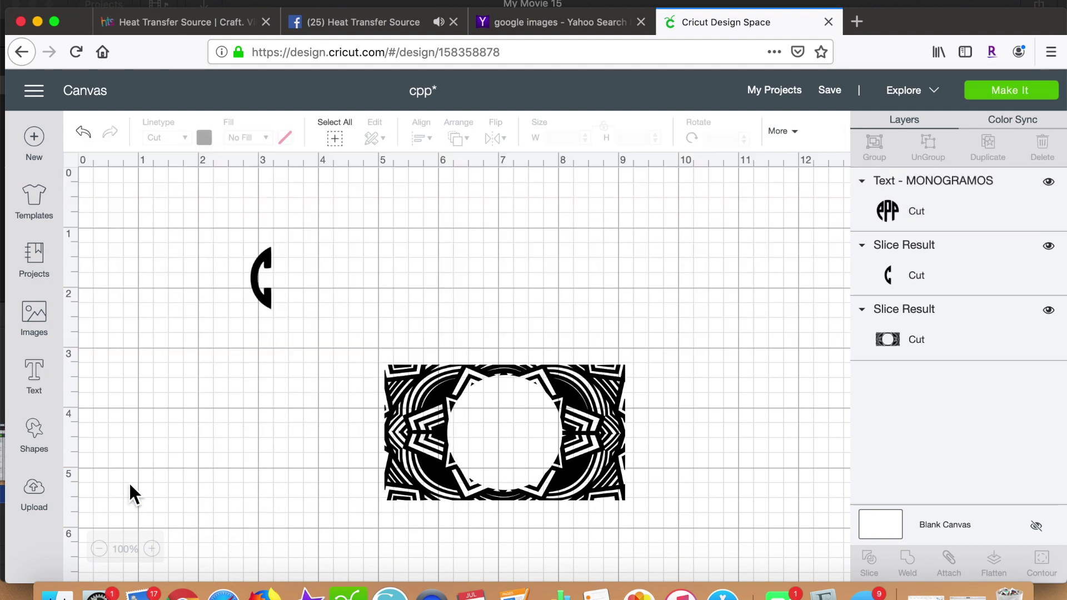
left_click_drag(218, 490, 538, 324)
left_click_drag(478, 311, 266, 420)
left_click_drag(548, 352, 772, 227)
left_click(34, 378)
- Slice the monogram with a 2.5-inch square, delete the square scrap, and move the right P beside the C
left_click(34, 436)
left_click(101, 317)
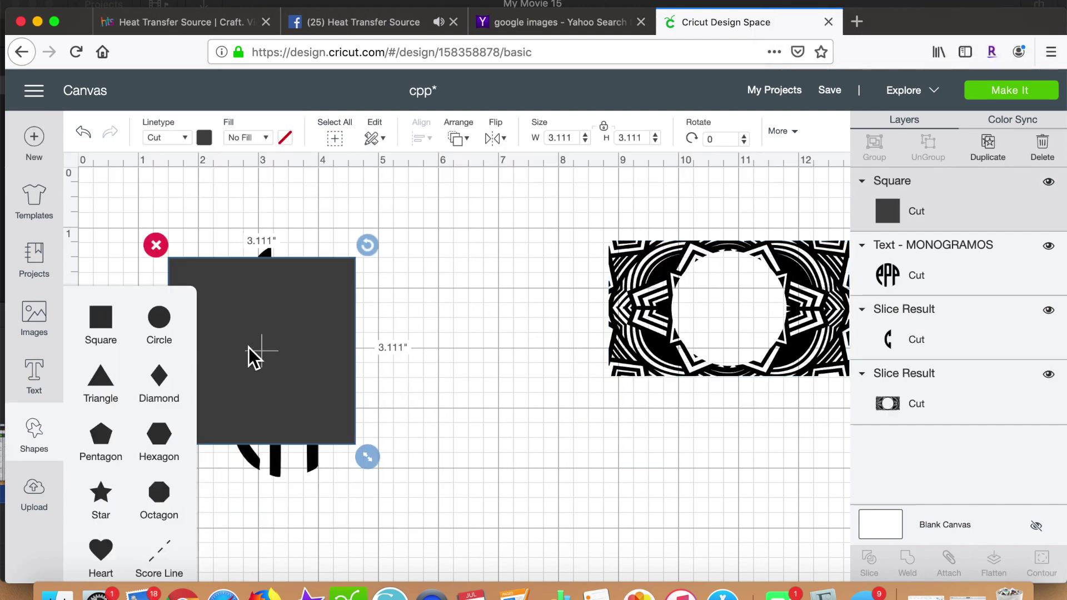
left_click_drag(248, 348, 384, 422)
left_click_drag(506, 538, 360, 439)
left_click(443, 507)
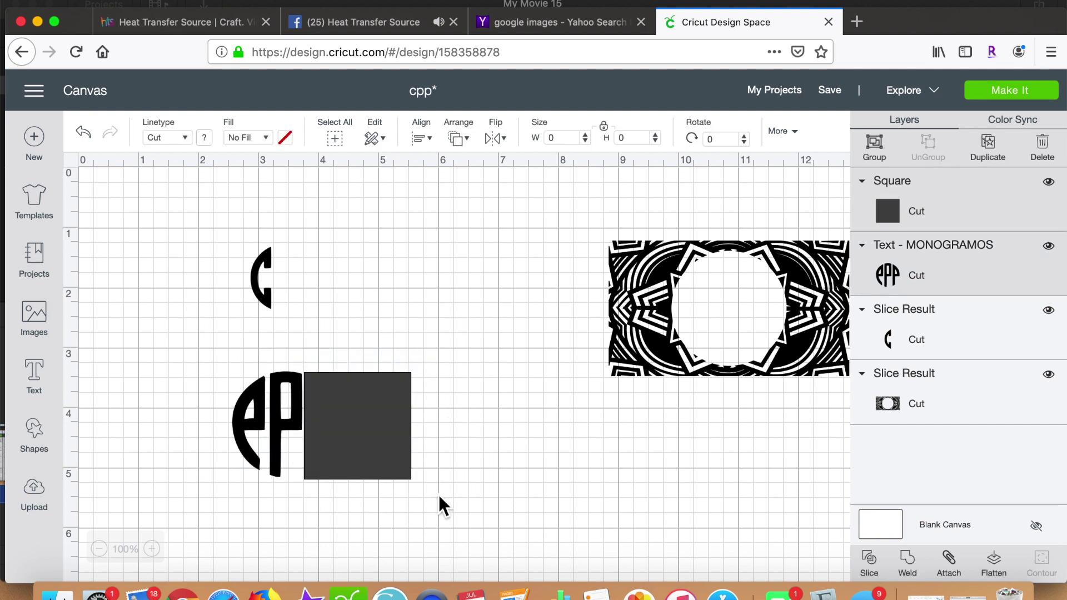
left_click_drag(443, 507, 225, 361)
left_click(869, 561)
left_click_drag(362, 405, 488, 466)
key("Delete")
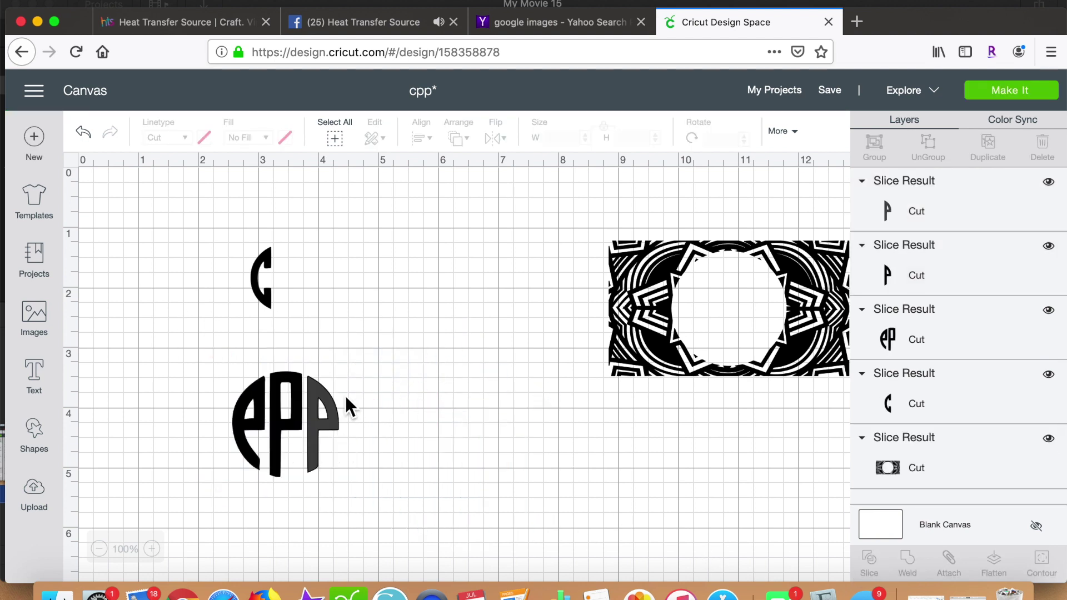
left_click_drag(336, 397, 369, 257)
- Slice off the left P with a second, smaller square and delete the leftover square piece
left_click(34, 436)
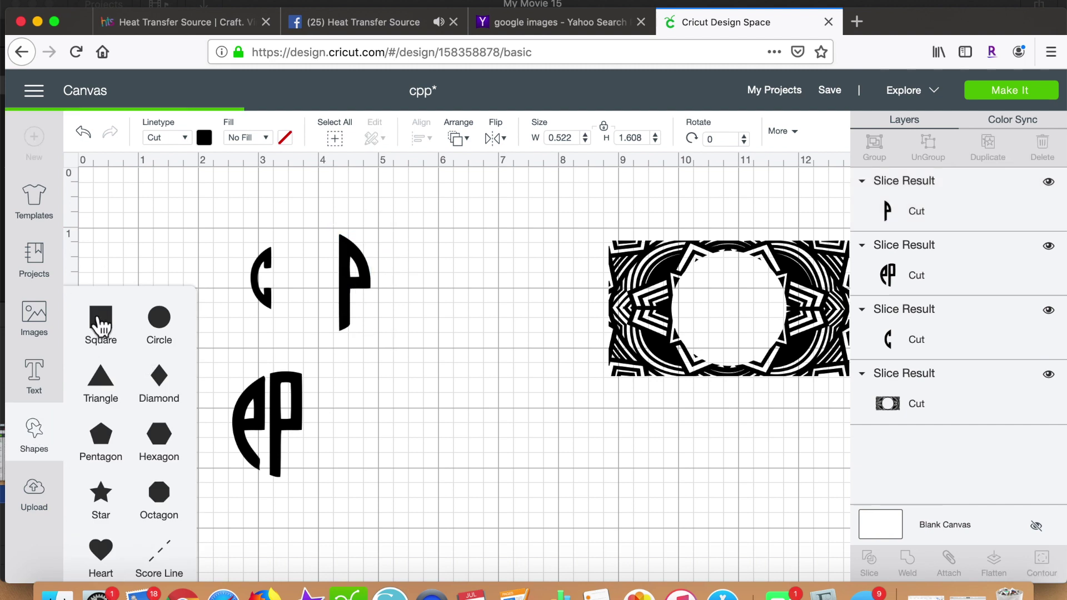
left_click(100, 324)
left_click_drag(348, 415, 205, 489)
left_click_drag(135, 436, 206, 438)
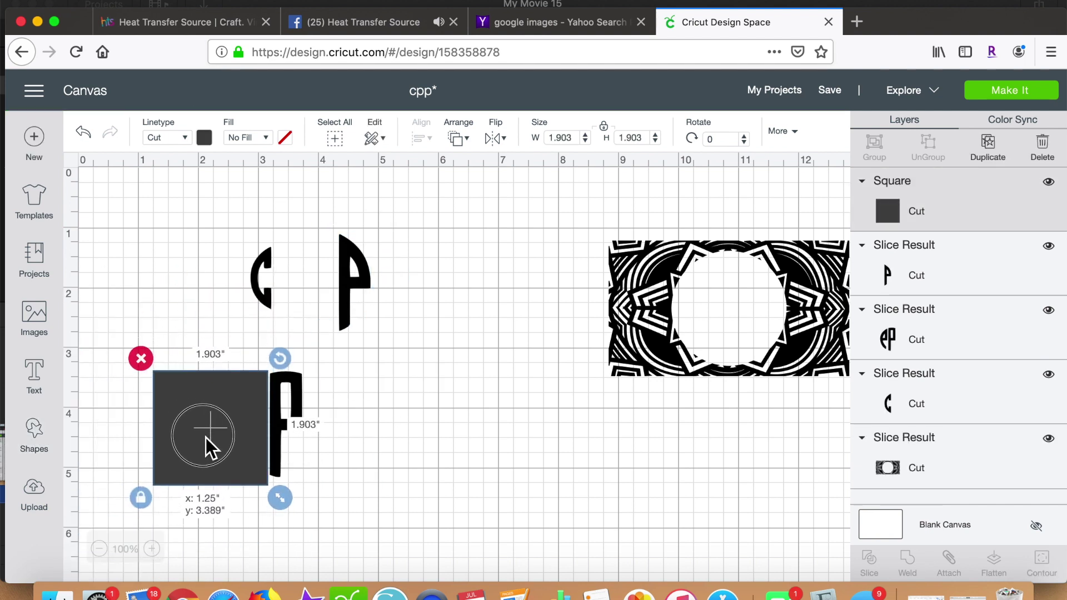
left_click_drag(123, 334, 340, 448)
left_click(869, 561)
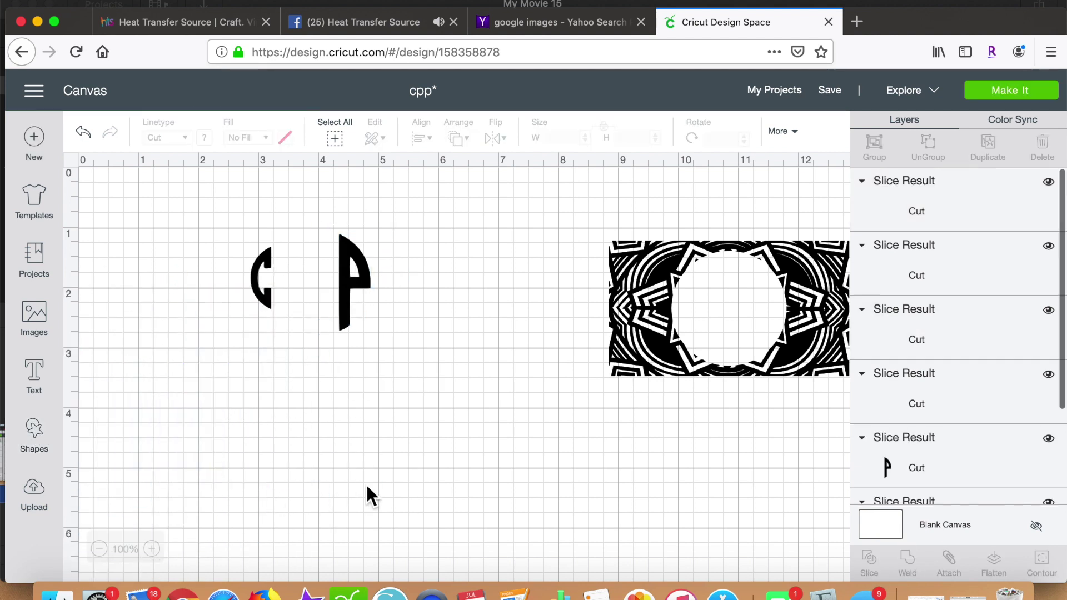
left_click(111, 388)
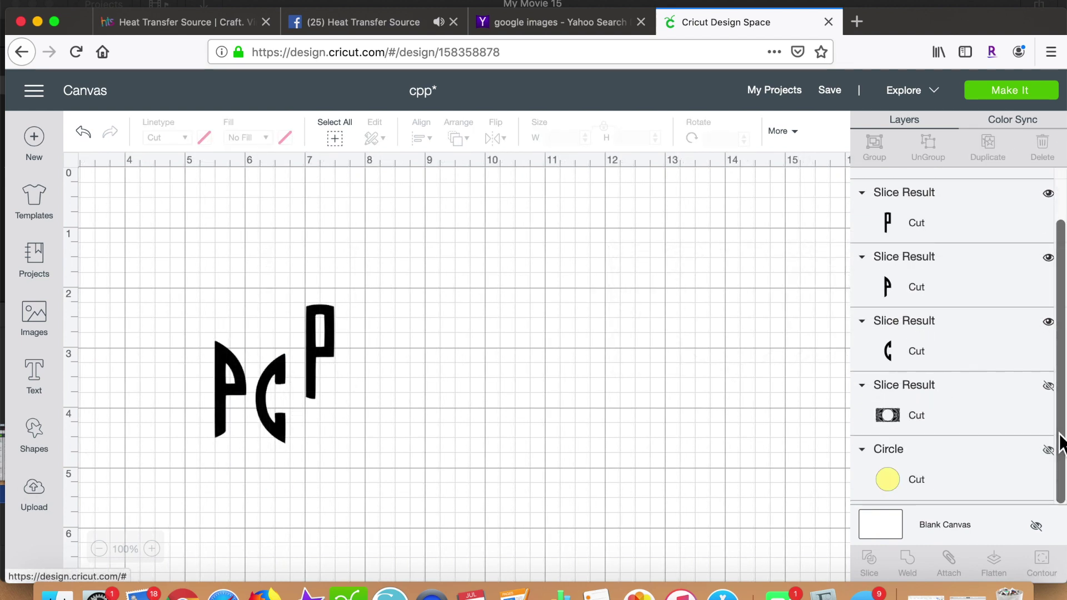
- Unhide the yellow circle and place the tall P on it, resized and centred horizontally
left_click(1048, 449)
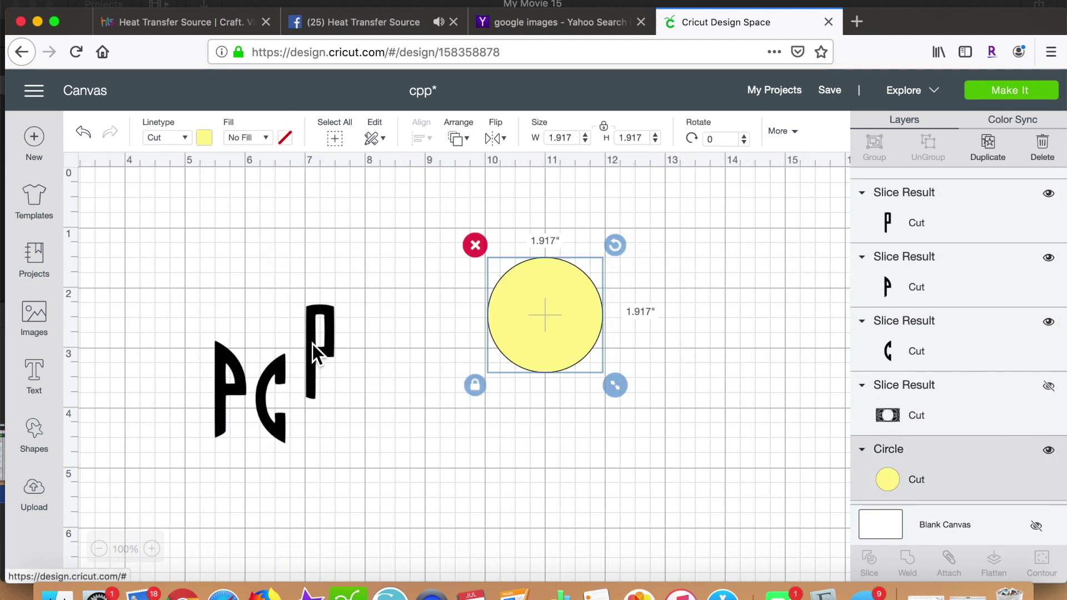
left_click_drag(312, 344, 545, 317)
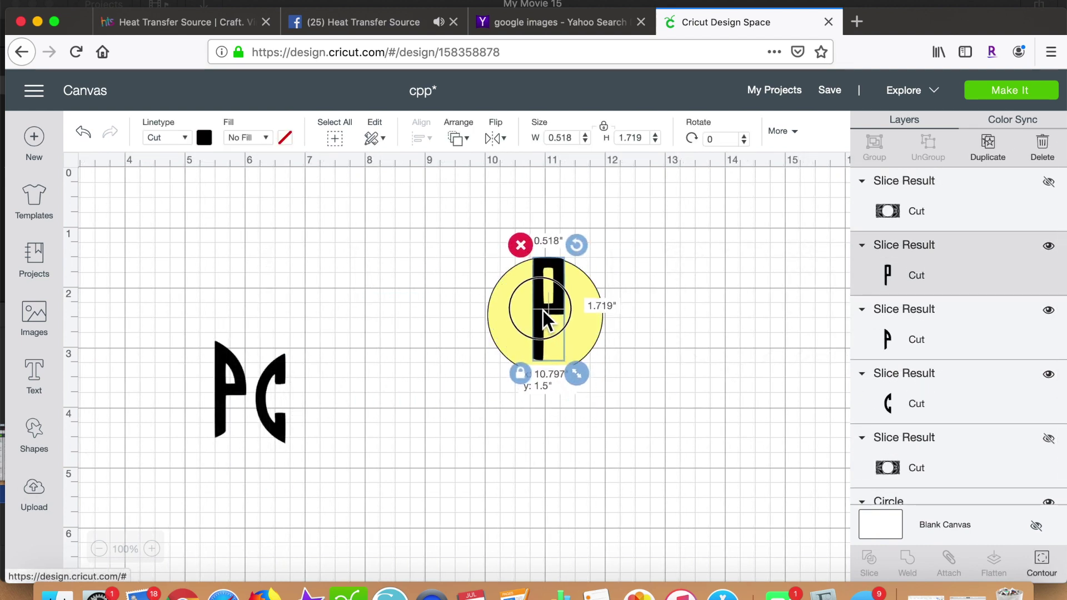
left_click_drag(580, 374, 578, 385)
left_click_drag(442, 162, 578, 384)
left_click(421, 137)
left_click(433, 210)
left_click(434, 322)
left_click(552, 302)
left_click_drag(548, 318, 556, 313)
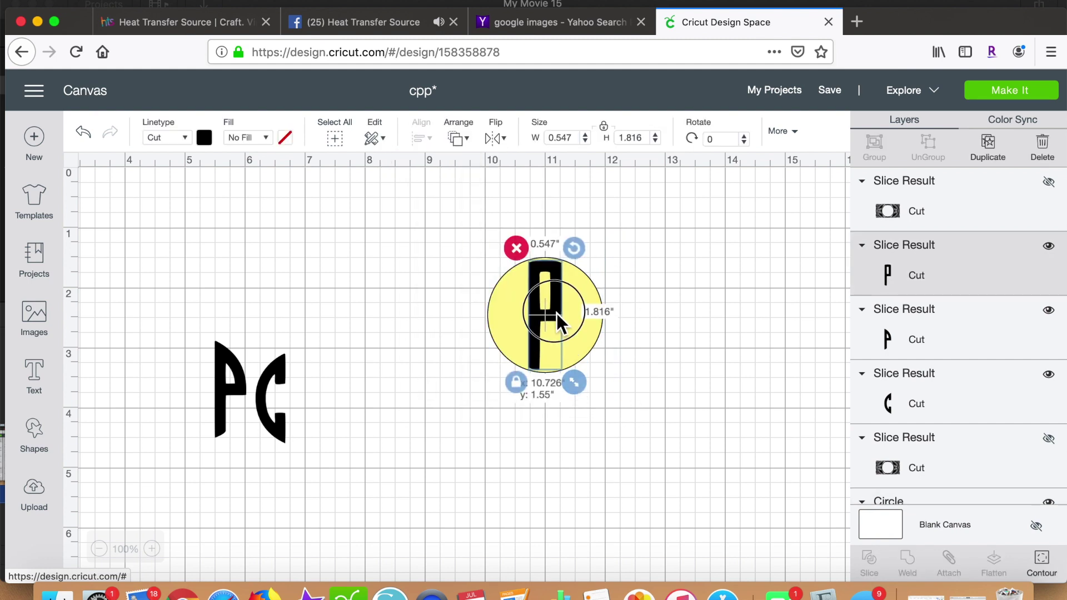
left_click_drag(575, 384, 581, 383)
- Move the C piece onto the yellow circle and size it to fit
left_click_drag(270, 397, 492, 307)
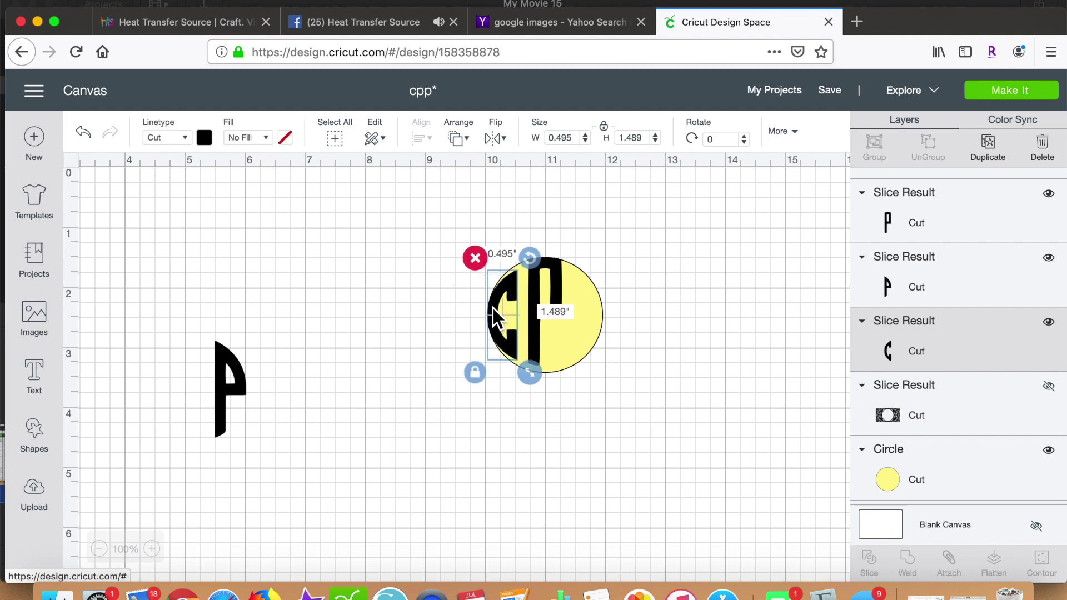
mouse_move(529, 370)
left_mouse_down()
mouse_move(522, 365)
mouse_move(533, 375)
left_mouse_up()
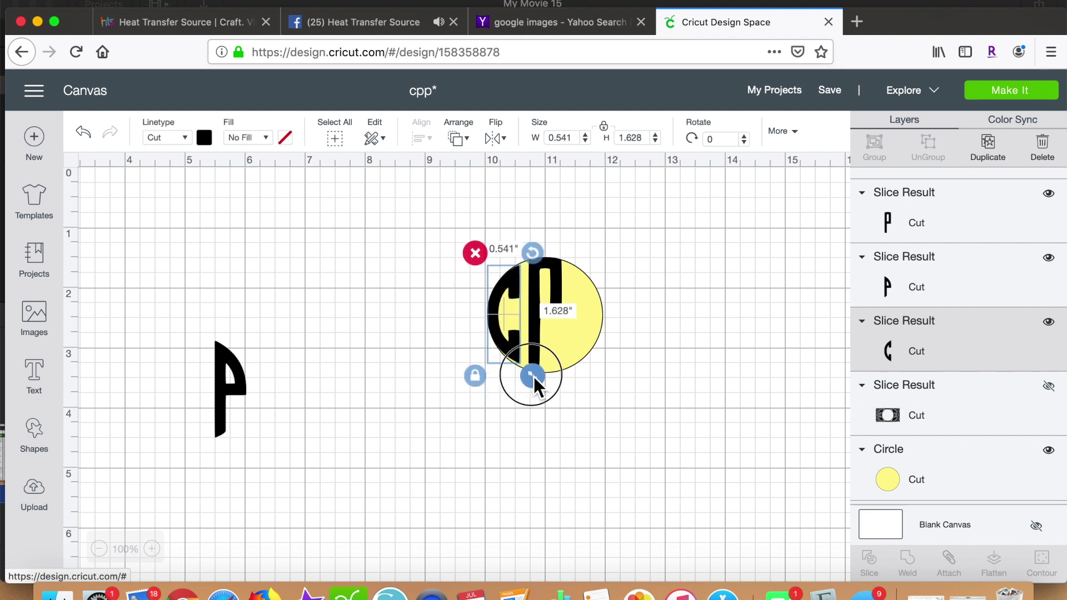
left_click_drag(512, 303, 516, 297)
left_click_drag(536, 378, 534, 380)
left_click(391, 418)
- Move the other P onto the circle beside the C and enlarge it to fit
left_click_drag(227, 389, 578, 309)
left_click_drag(612, 374, 618, 378)
left_click(556, 436)
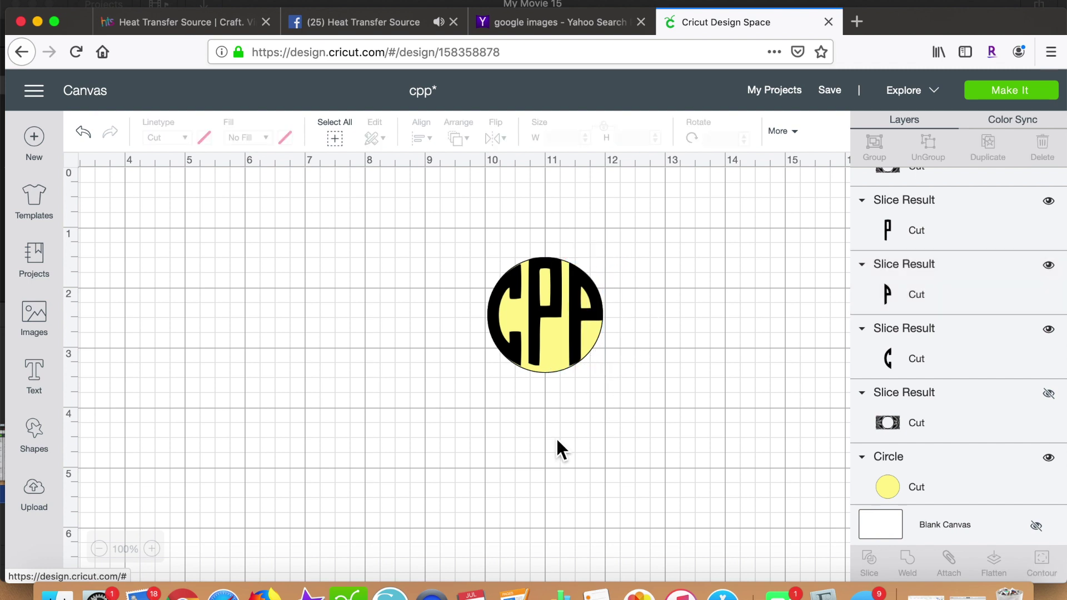
left_click(575, 382)
left_click(479, 458)
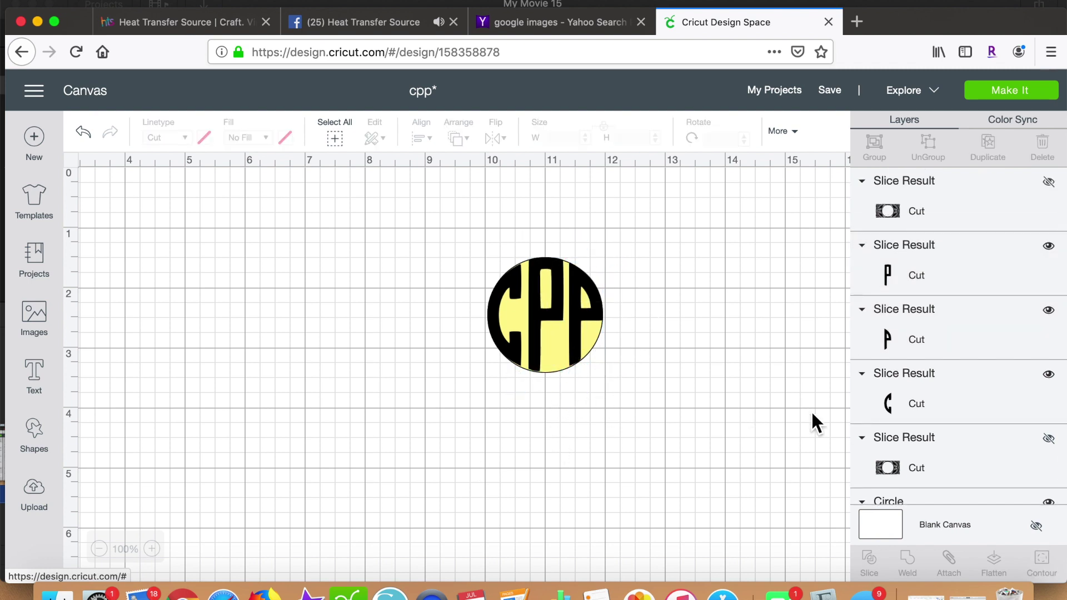
- Attach the three CPP letter pieces into one group and colour them yellow
scroll(1056, 461, "down", 2)
left_click_drag(479, 256, 642, 424)
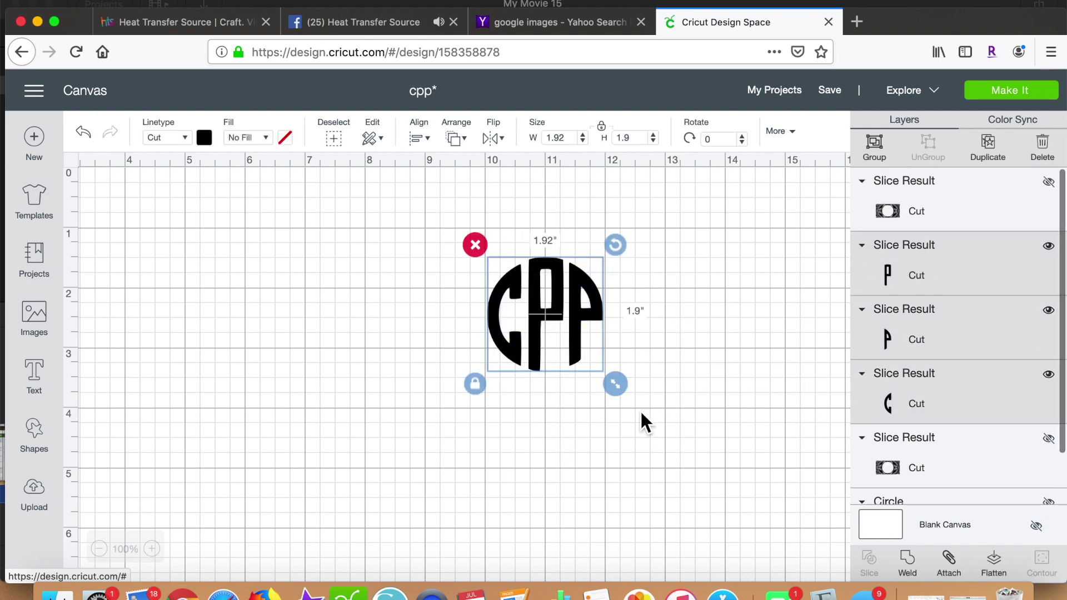
left_click(950, 560)
left_click(204, 137)
left_click(326, 249)
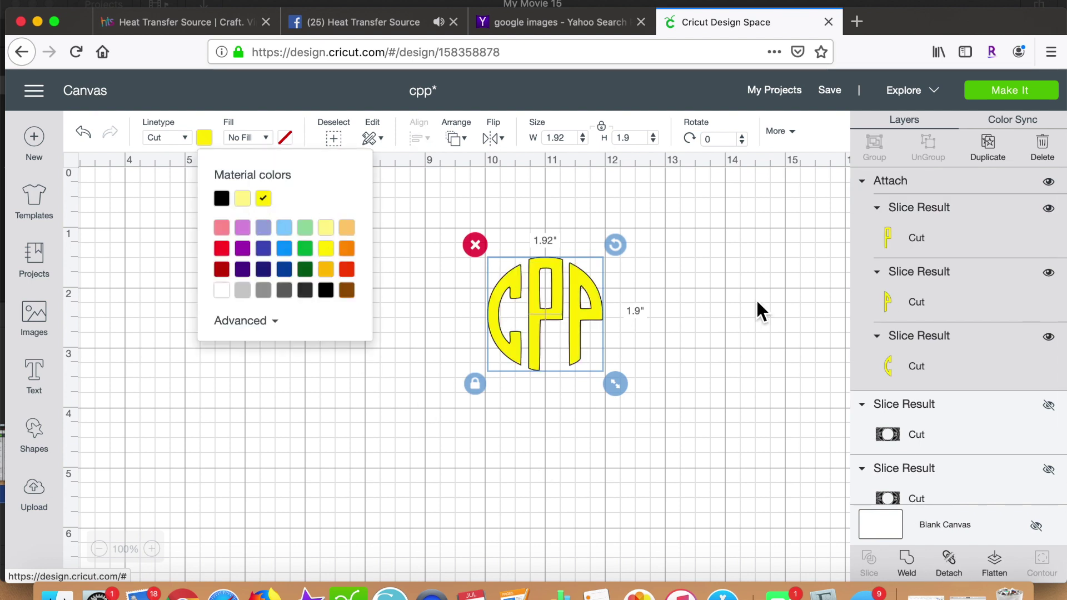
- Unhide the mandala frame and position its circular cut-out around the CPP monogram
left_click(1048, 405)
left_click_drag(578, 333, 537, 314)
left_click(600, 361)
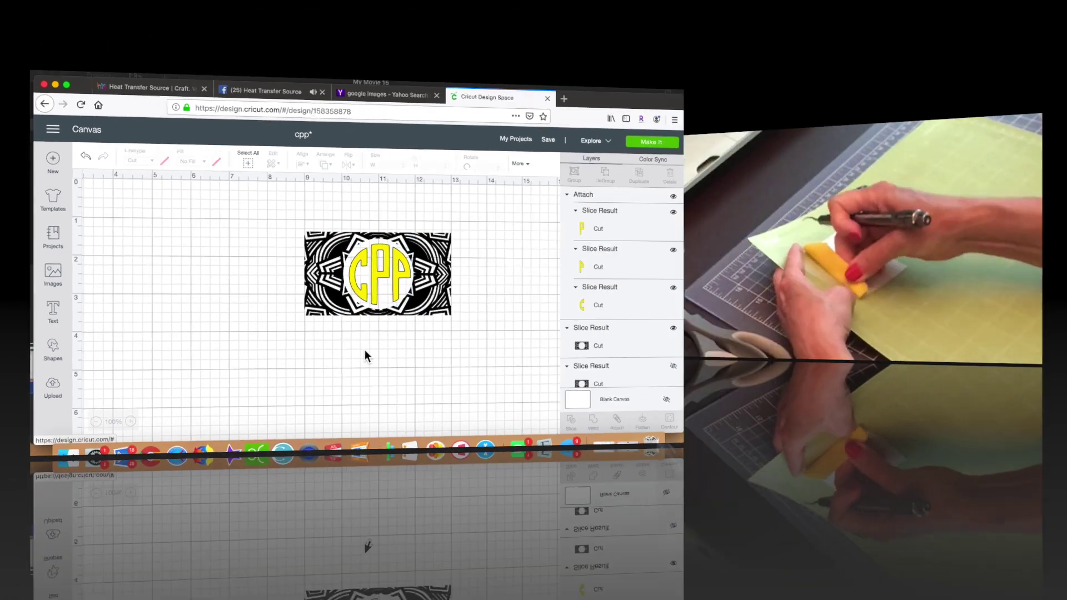